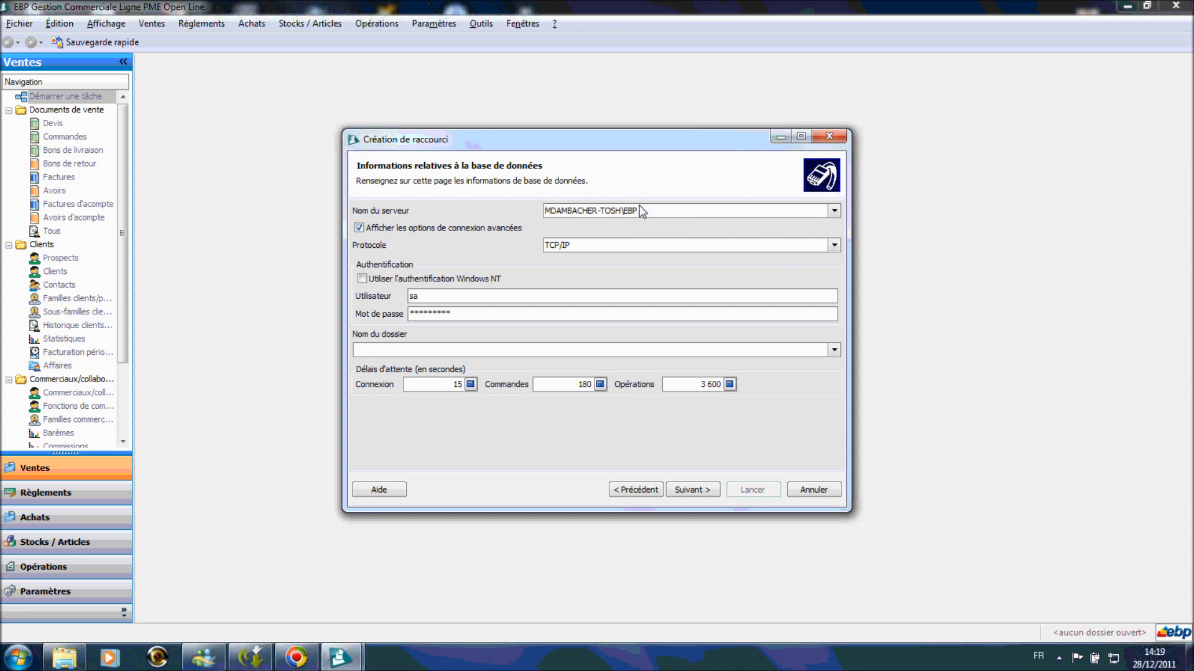
# - Create the shortcut to the AAA database folder, dismiss the connection-error list, and close the wizard
pyautogui.click(837, 352)
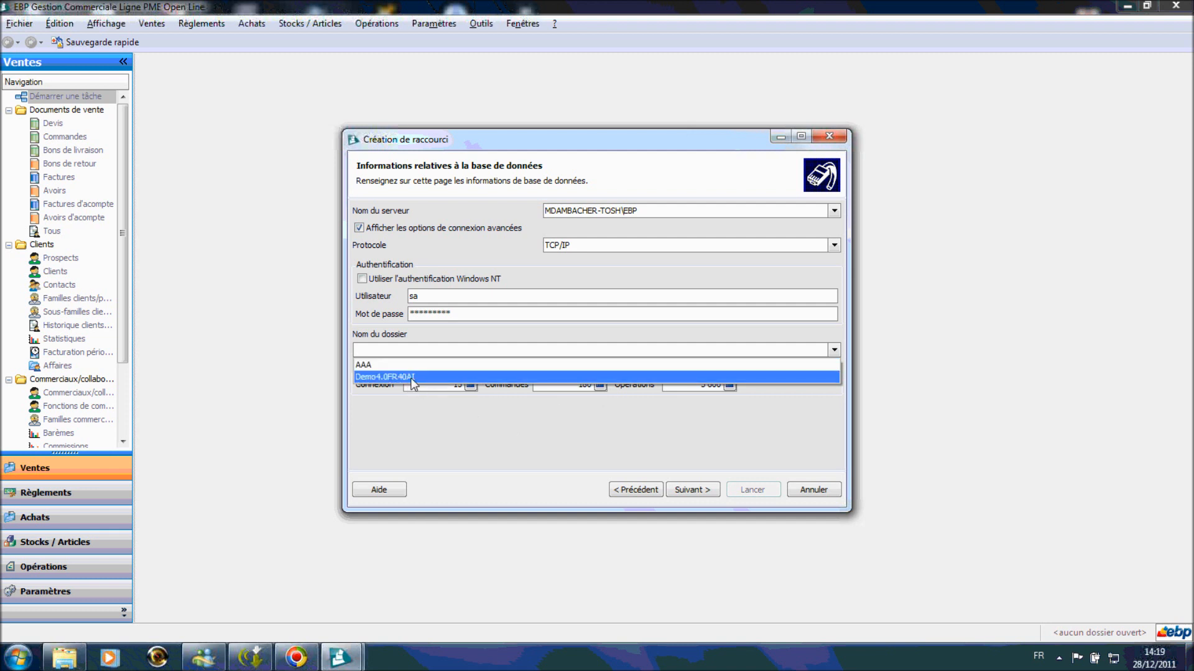
pyautogui.click(372, 366)
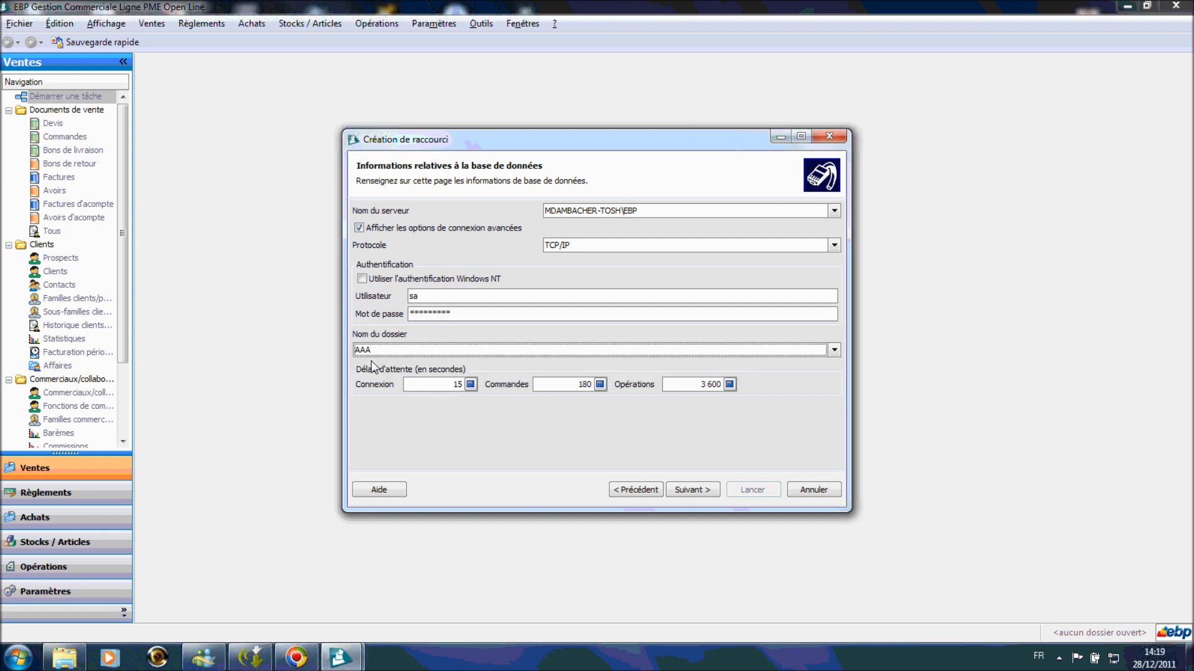
pyautogui.click(694, 490)
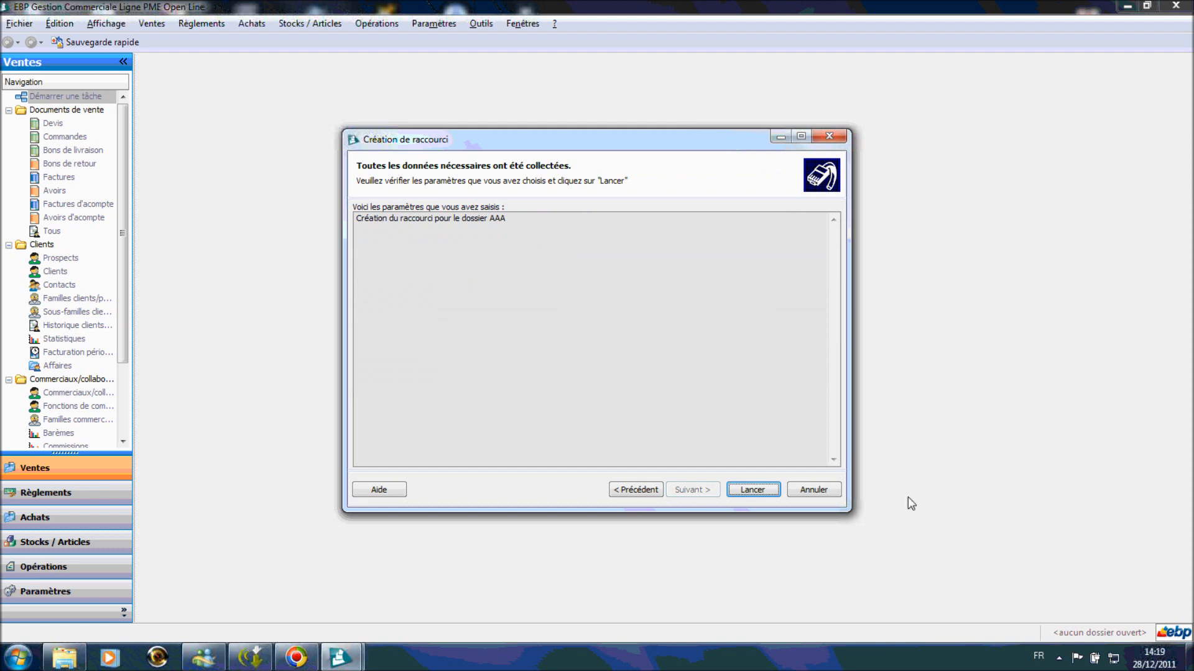
pyautogui.click(771, 491)
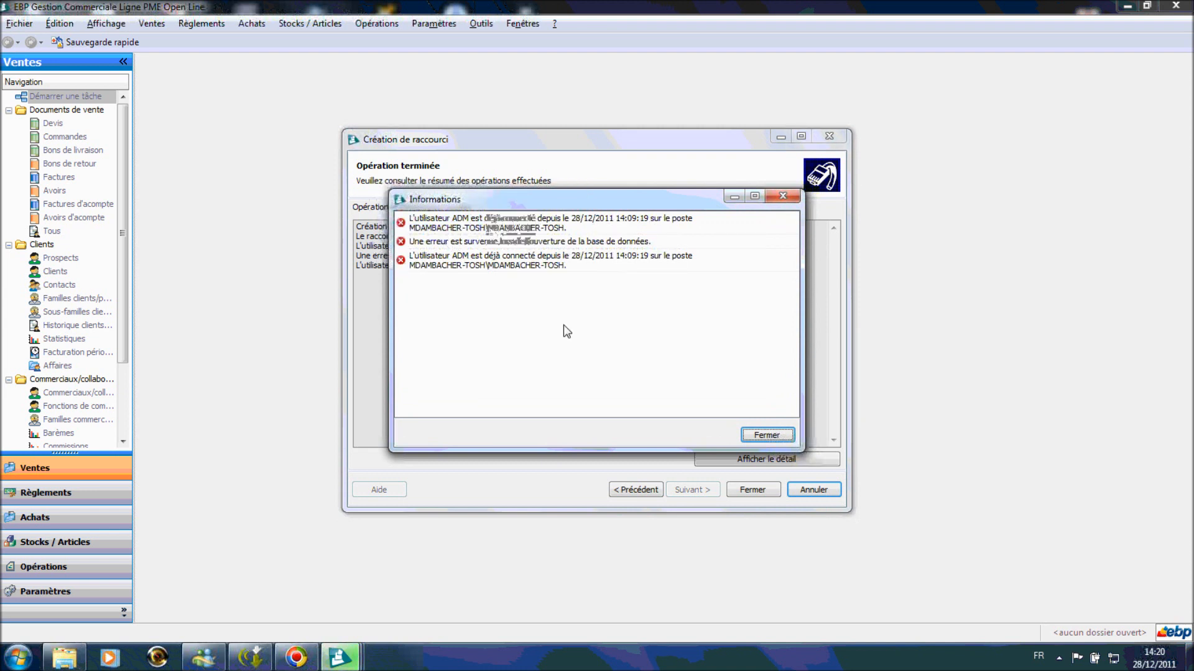
pyautogui.click(776, 437)
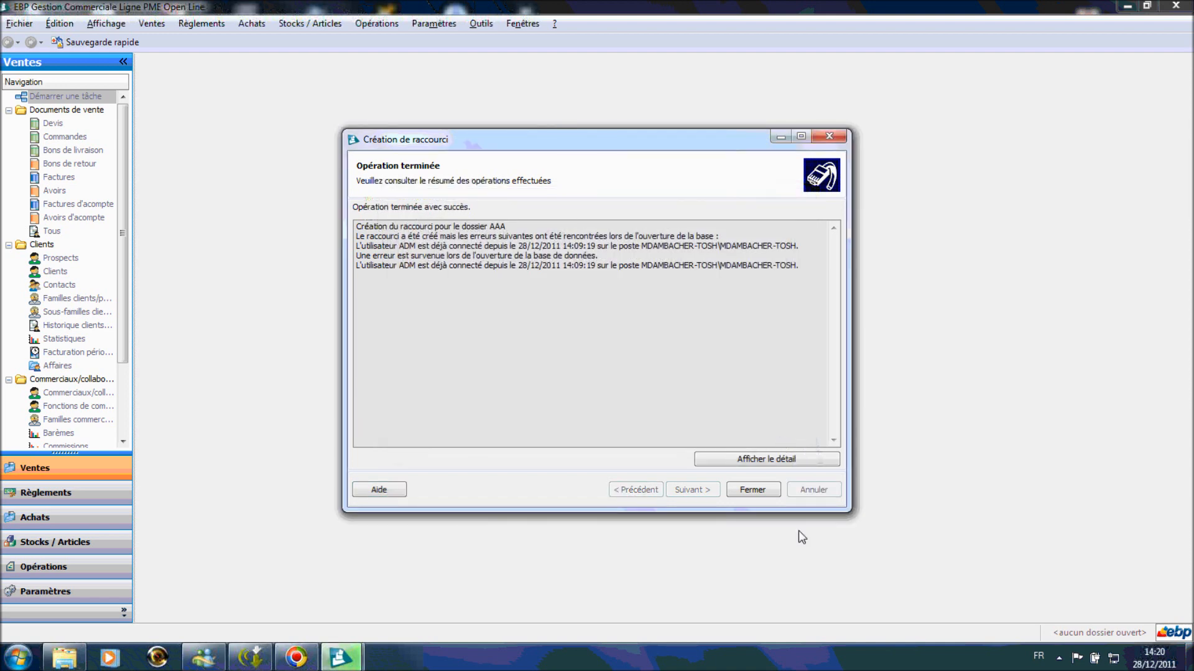
pyautogui.click(756, 491)
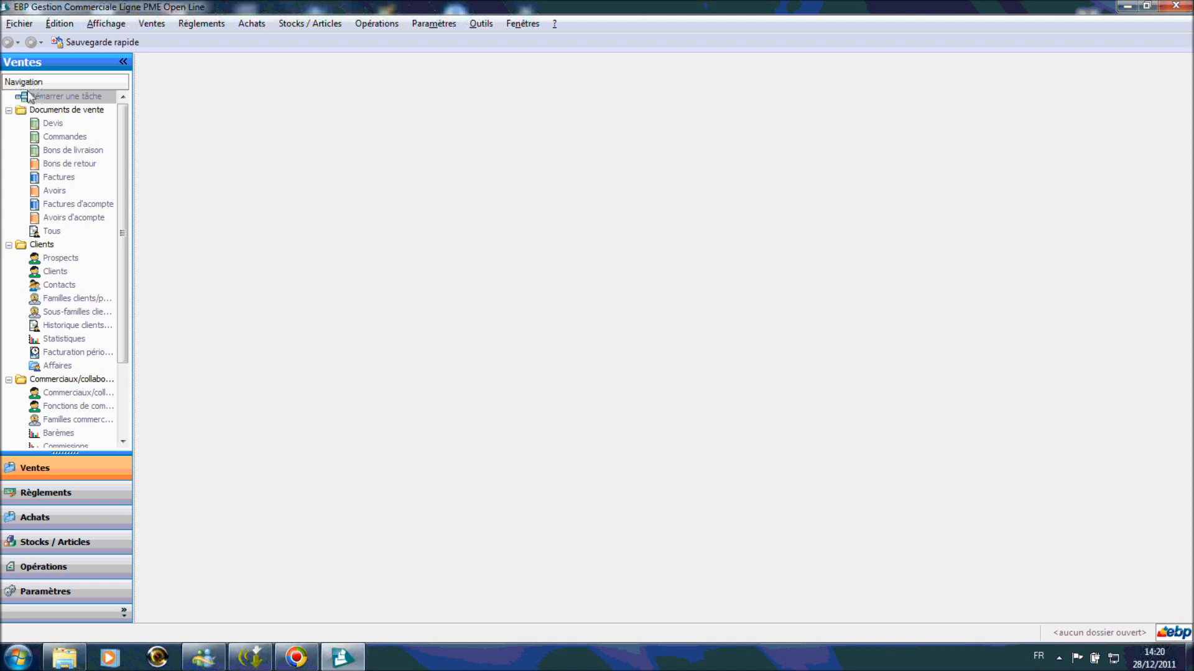
# - Start a new database shortcut from Fichier using the Microsoft SQL Server engine
pyautogui.click(27, 24)
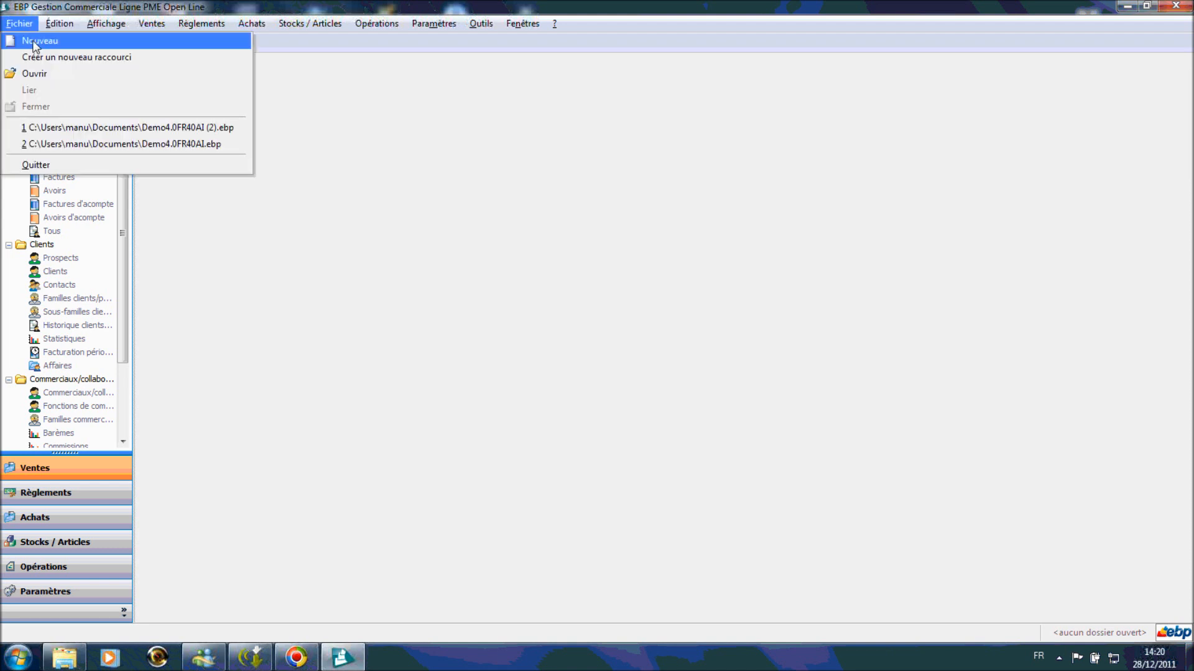
pyautogui.click(72, 56)
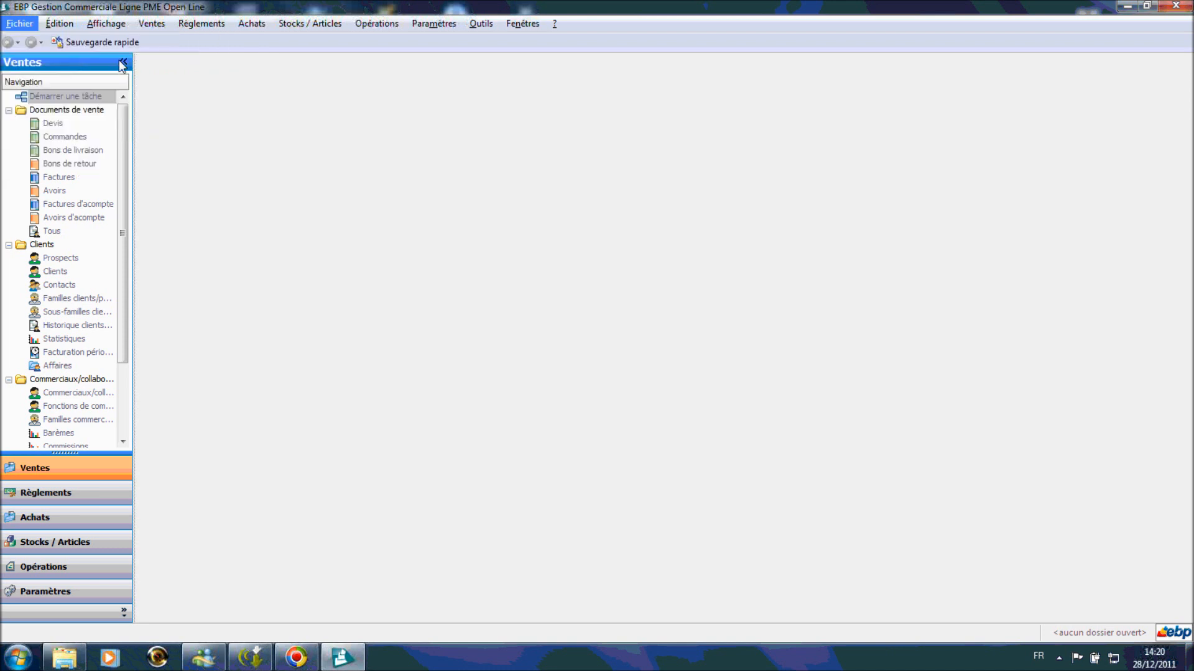
pyautogui.click(684, 490)
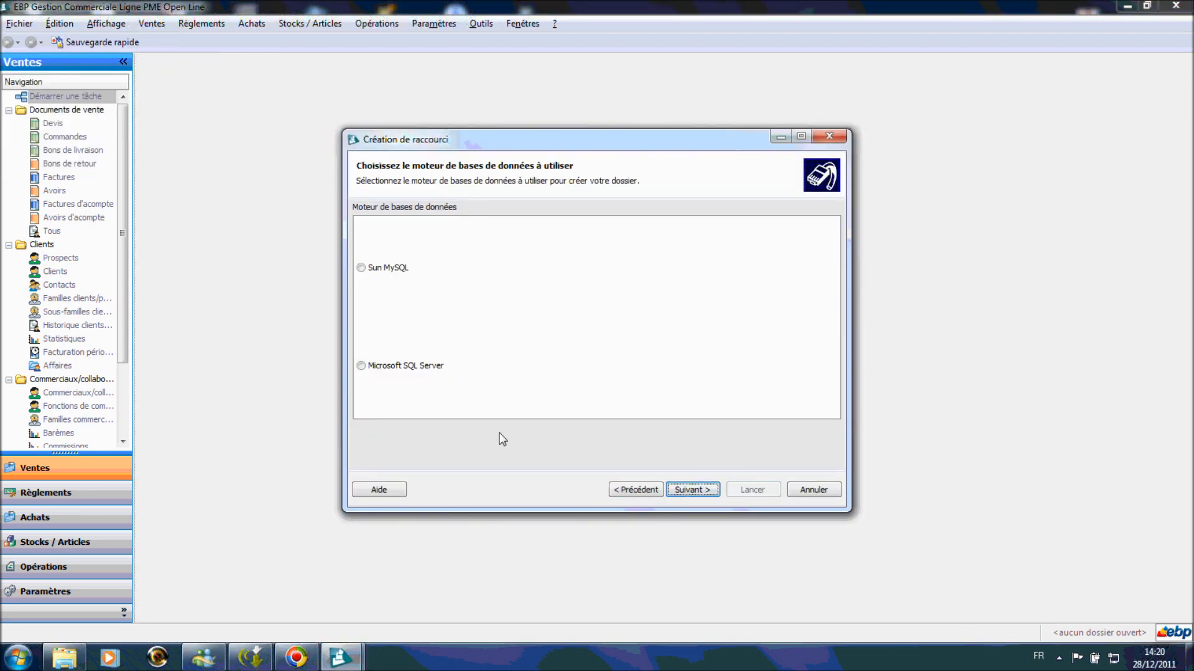
pyautogui.click(374, 367)
pyautogui.click(688, 490)
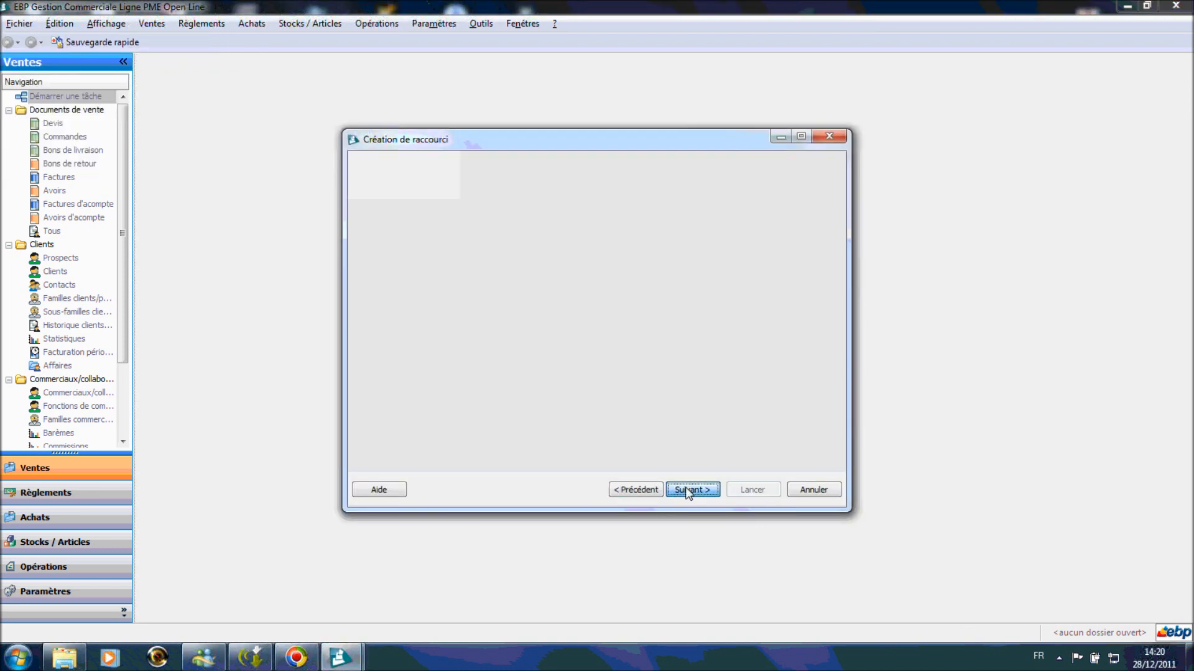
pyautogui.click(706, 490)
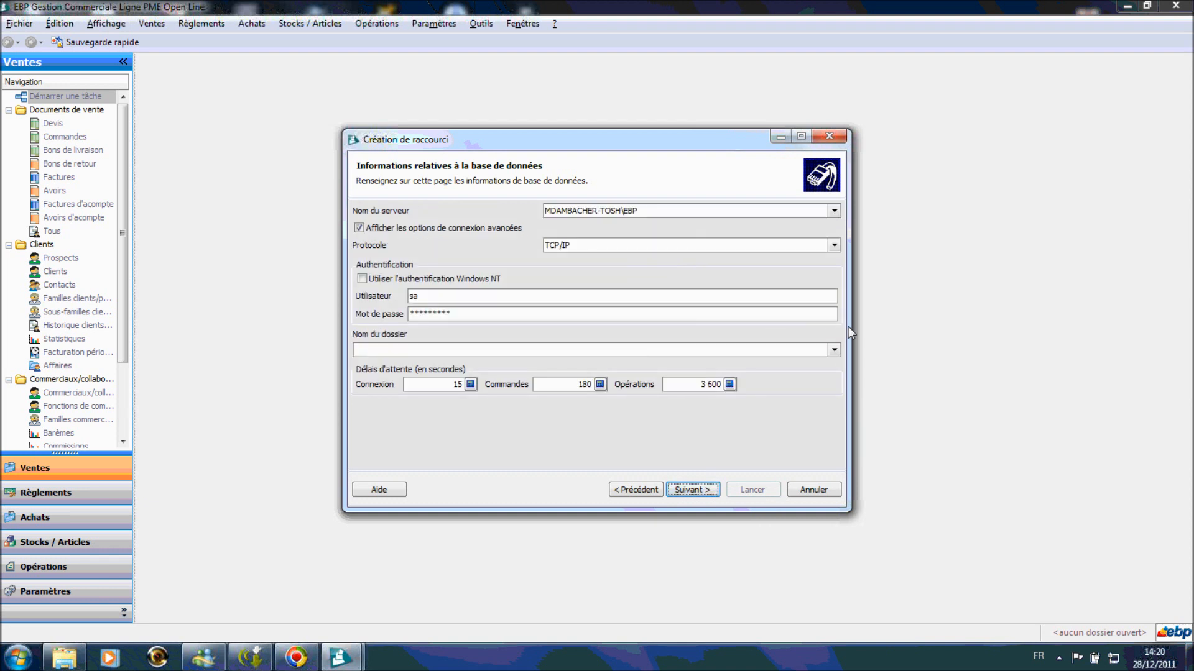
# - Point the shortcut to folder AAA, keep the name AAA (2), create it and close the wizard
pyautogui.click(834, 350)
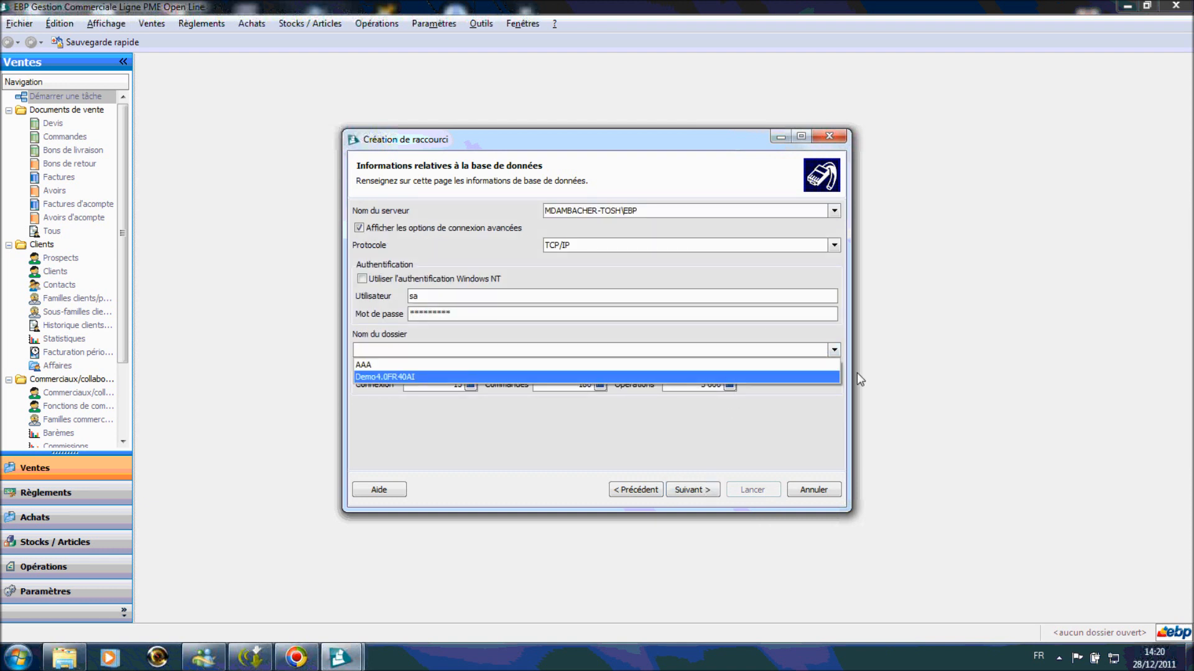
pyautogui.click(493, 364)
pyautogui.click(690, 490)
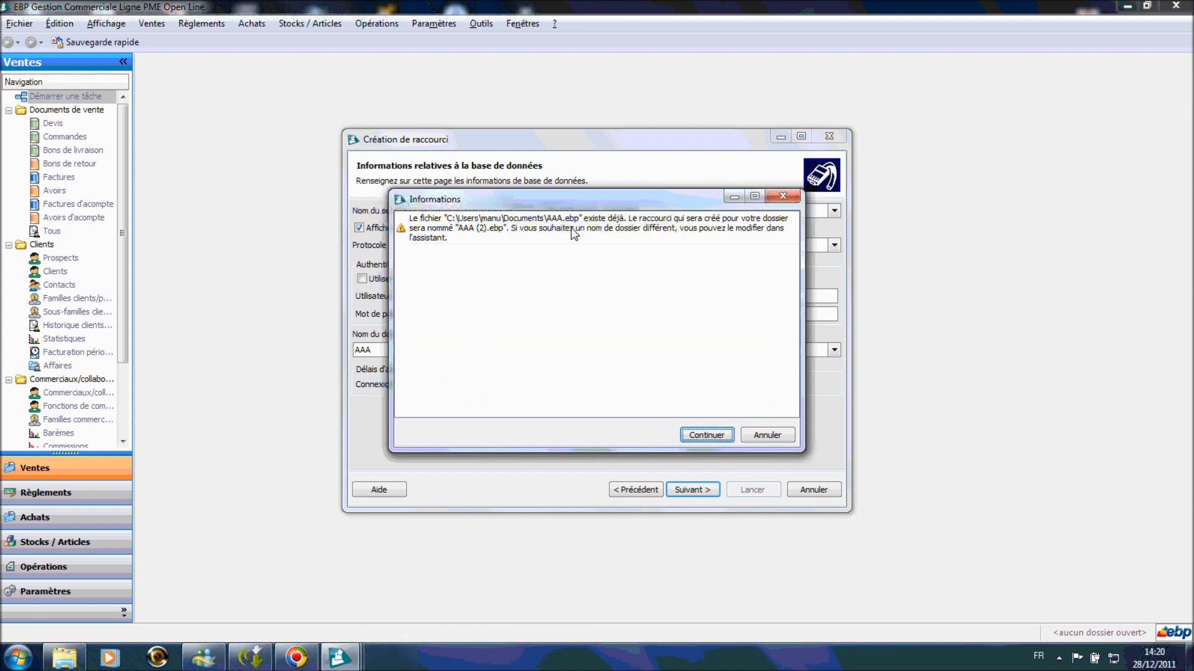
pyautogui.click(706, 434)
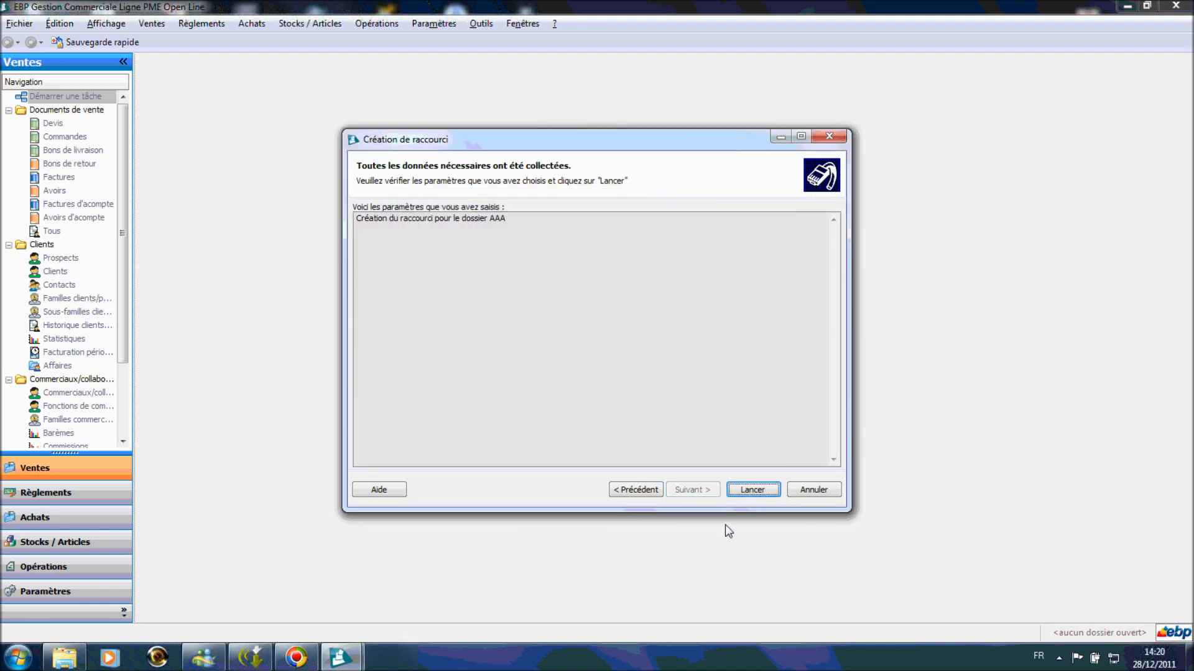
pyautogui.click(753, 491)
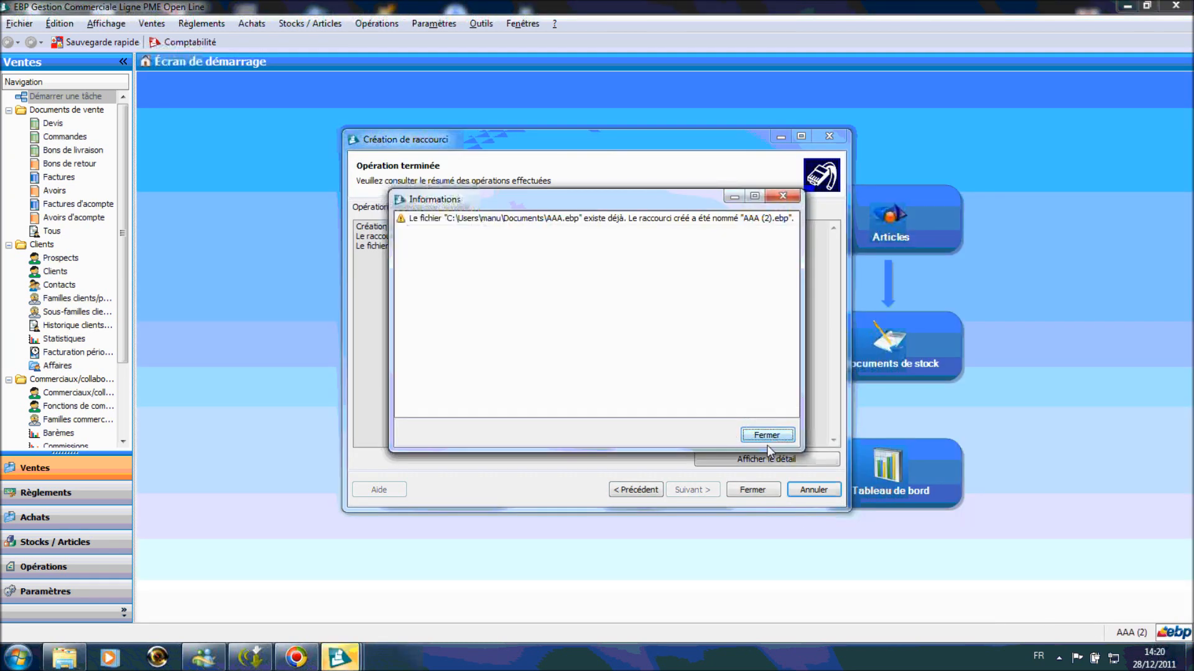
pyautogui.click(769, 438)
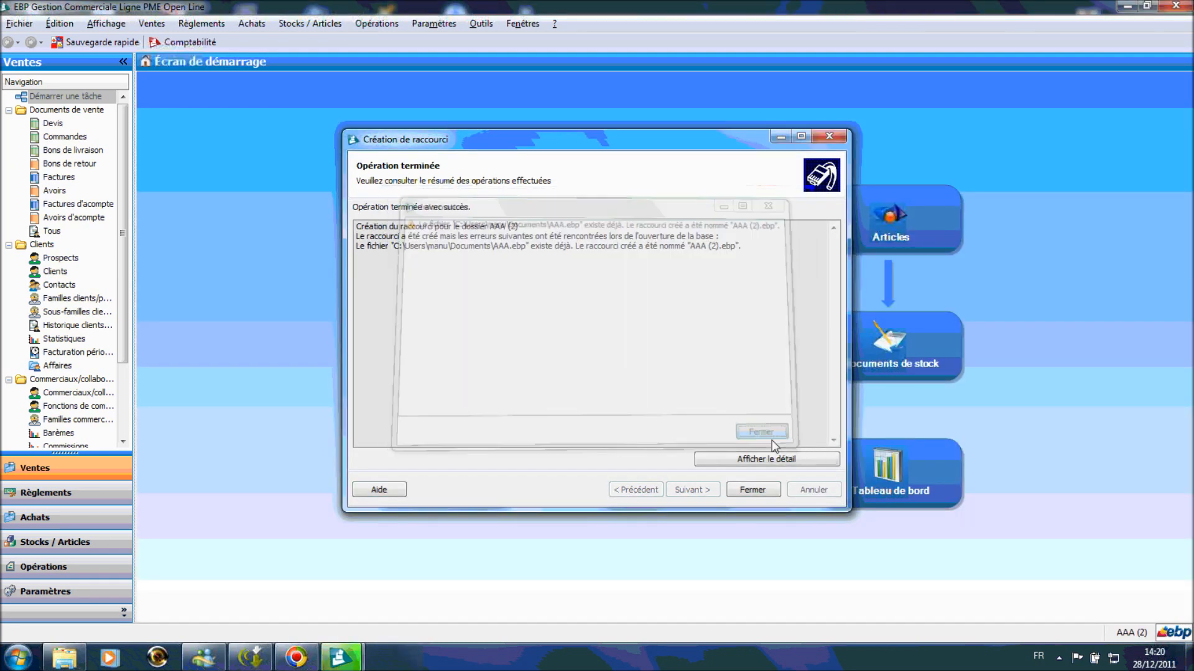
pyautogui.click(755, 492)
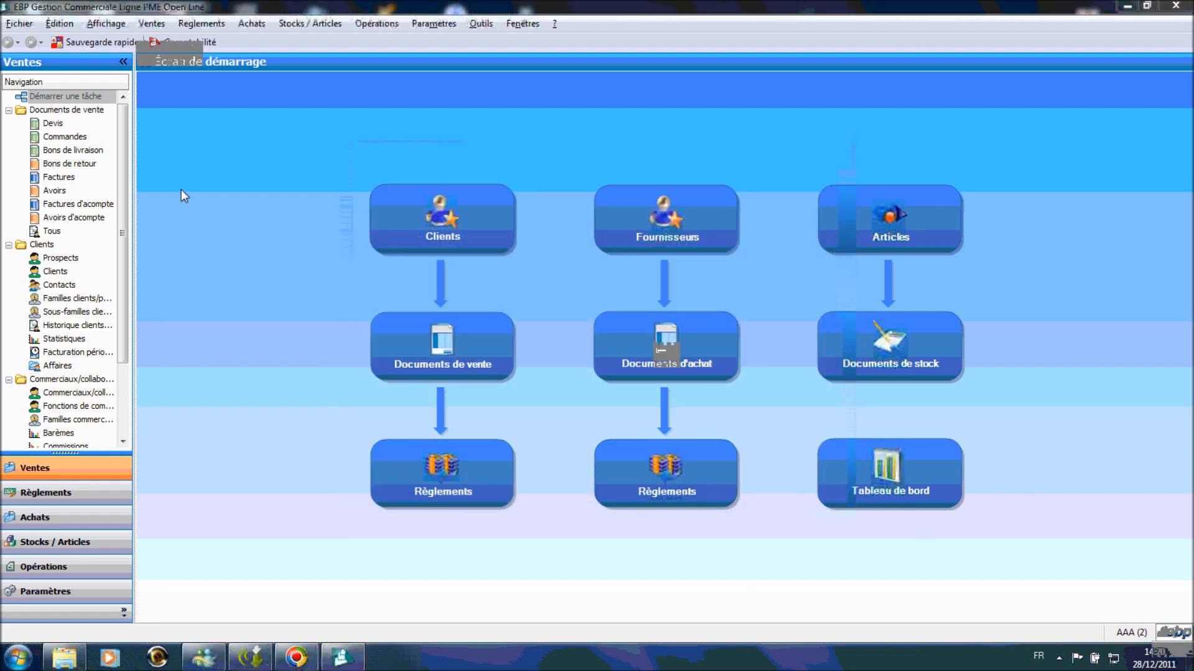
# - Check the Fichier menu, then go to Utilisateurs in the Paramètres menu
pyautogui.click(28, 24)
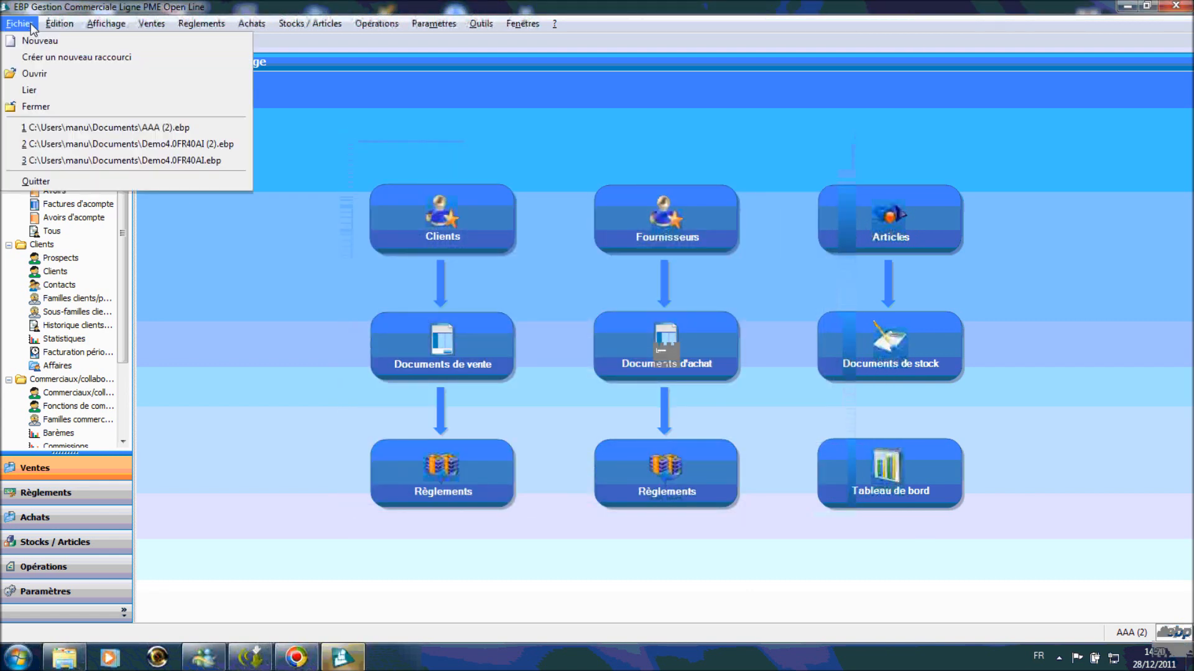
pyautogui.click(83, 128)
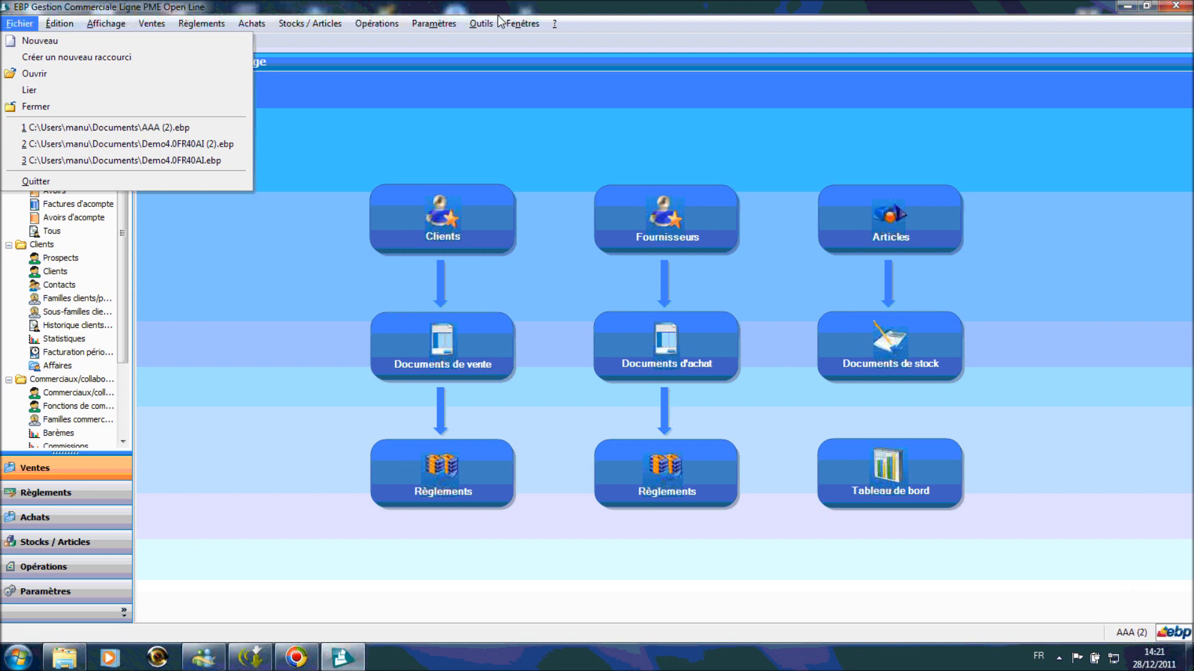
pyautogui.moveTo(415, 25)
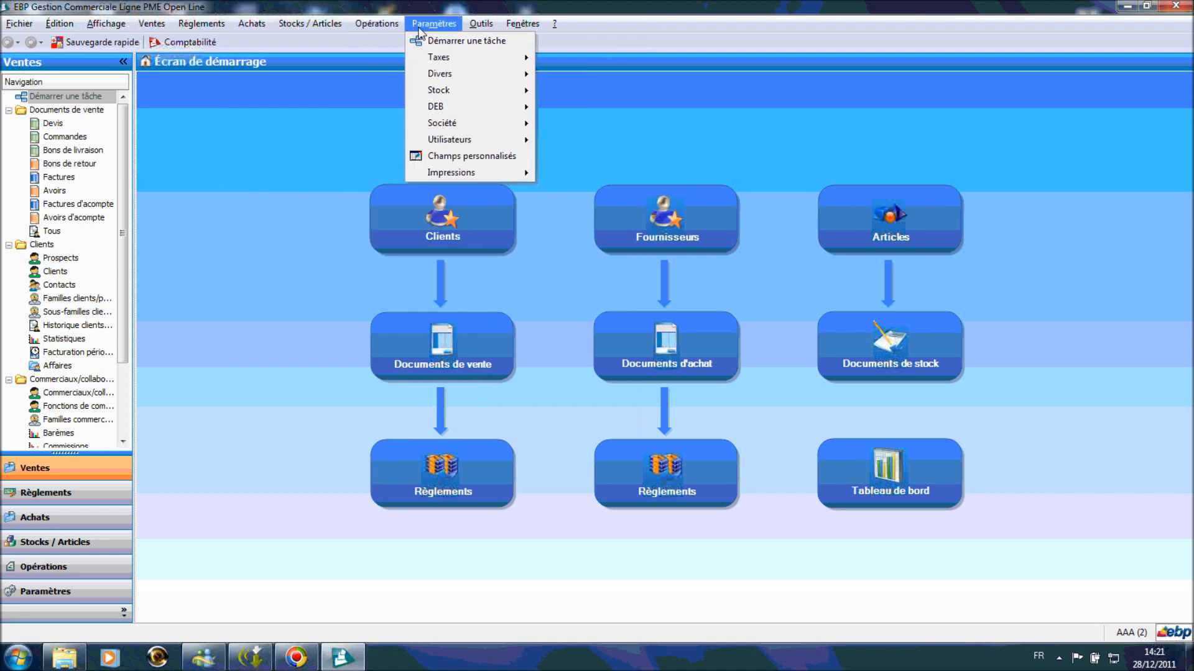
# - From the users list, add a new user and enter its user code and name
pyautogui.moveTo(491, 140)
pyautogui.click(603, 143)
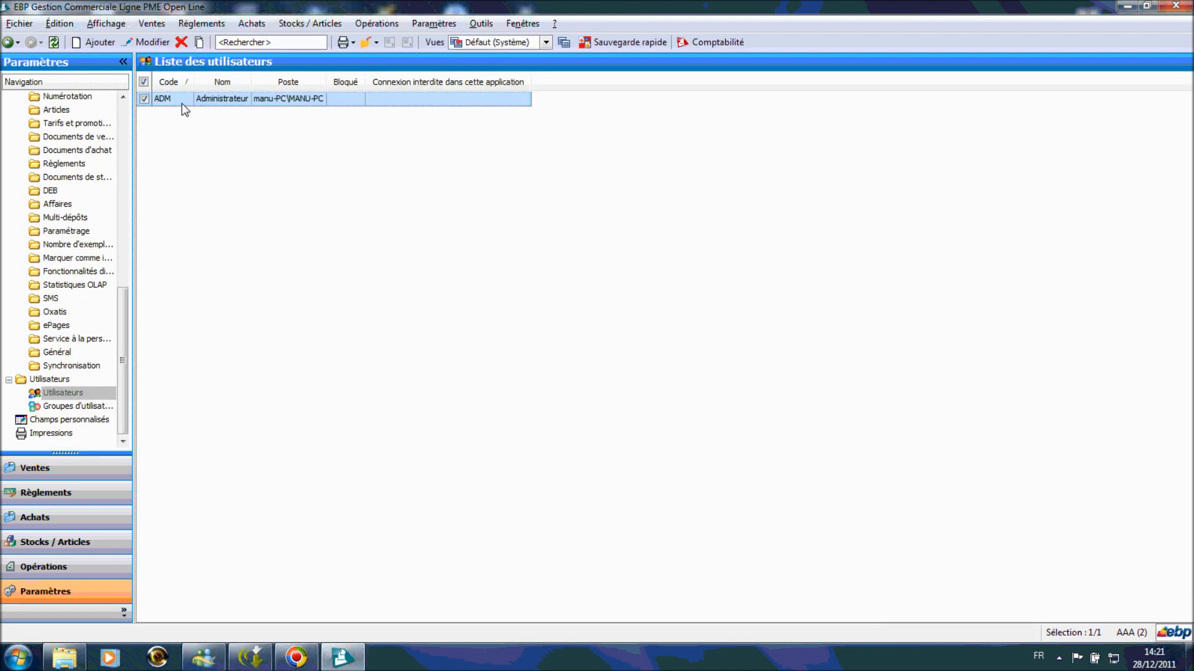
pyautogui.click(235, 106)
pyautogui.click(100, 43)
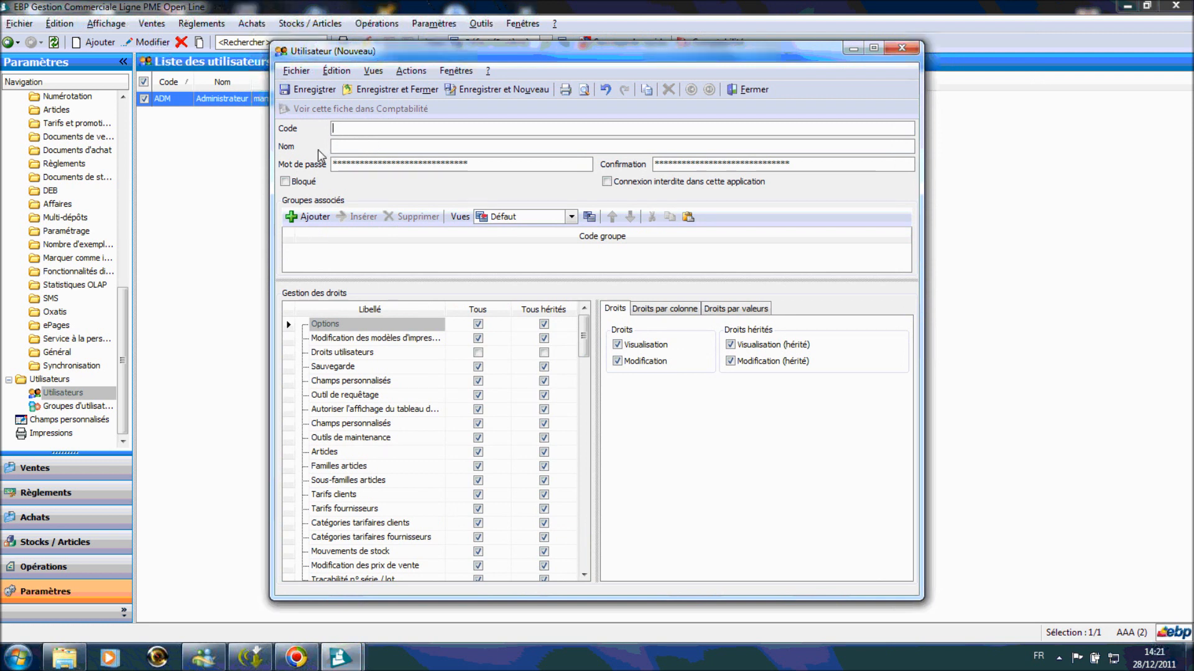
pyautogui.write('DAMBA')
pyautogui.click(345, 146)
pyautogui.write('DAMBACHER')
pyautogui.click(481, 165)
# - Set the new user's password and confirmation, review Droits utilisateurs, and save the record
pyautogui.moveTo(481, 164); pyautogui.dragTo(2, 202)
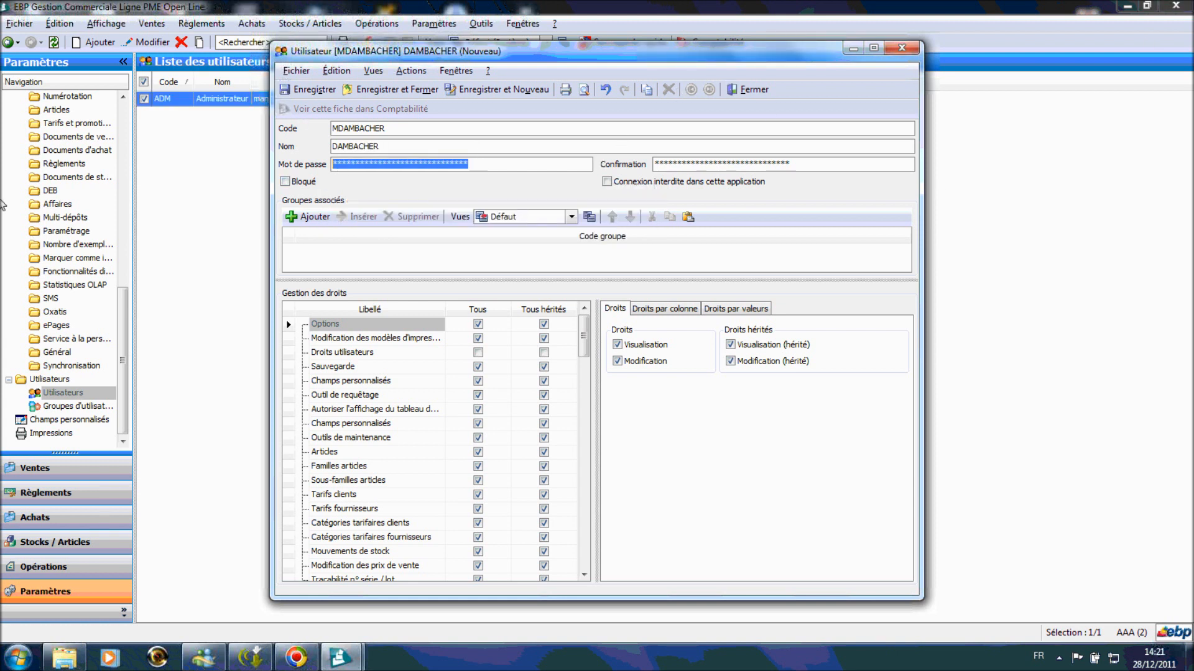
pyautogui.write('*****')
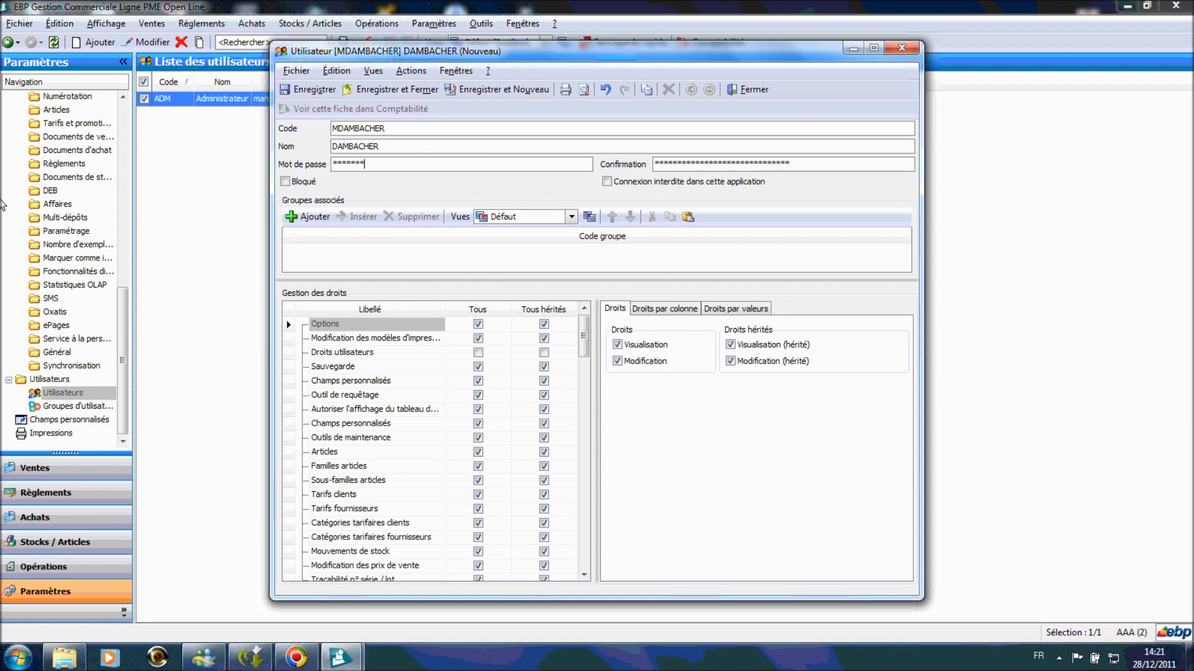
pyautogui.moveTo(815, 174); pyautogui.dragTo(238, 160)
pyautogui.write('*')
pyautogui.click(380, 339)
pyautogui.click(359, 353)
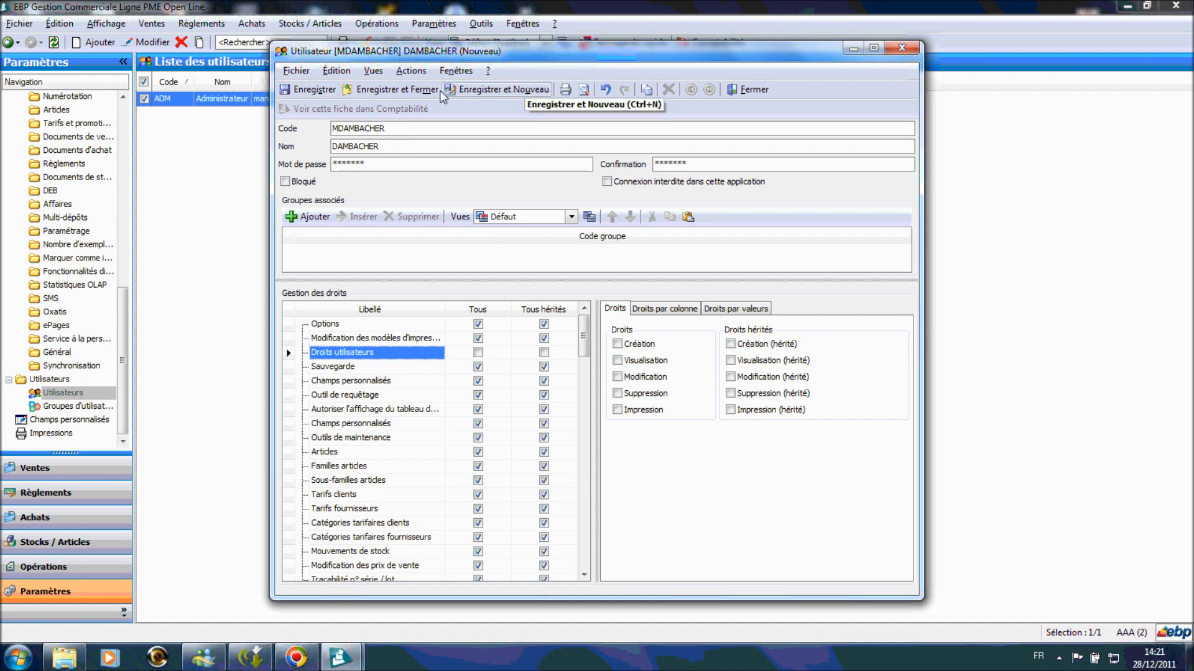
pyautogui.click(392, 90)
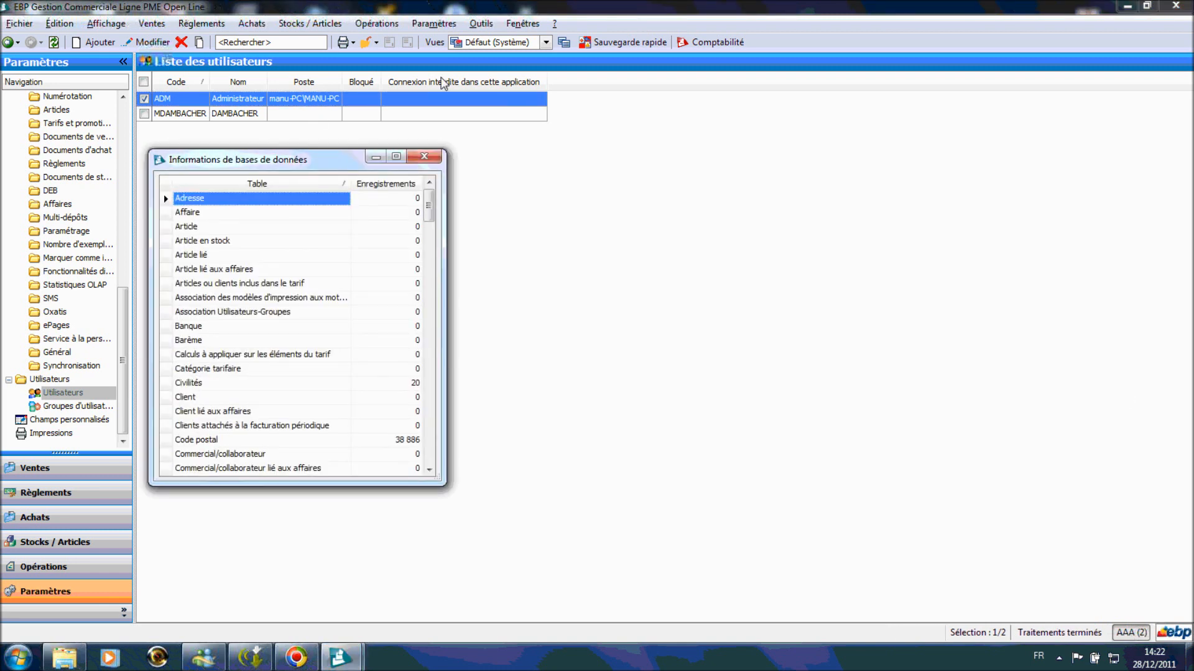
# - Close the database info window and the dossier, then reopen AAA (2).ebp from recent files
pyautogui.click(429, 156)
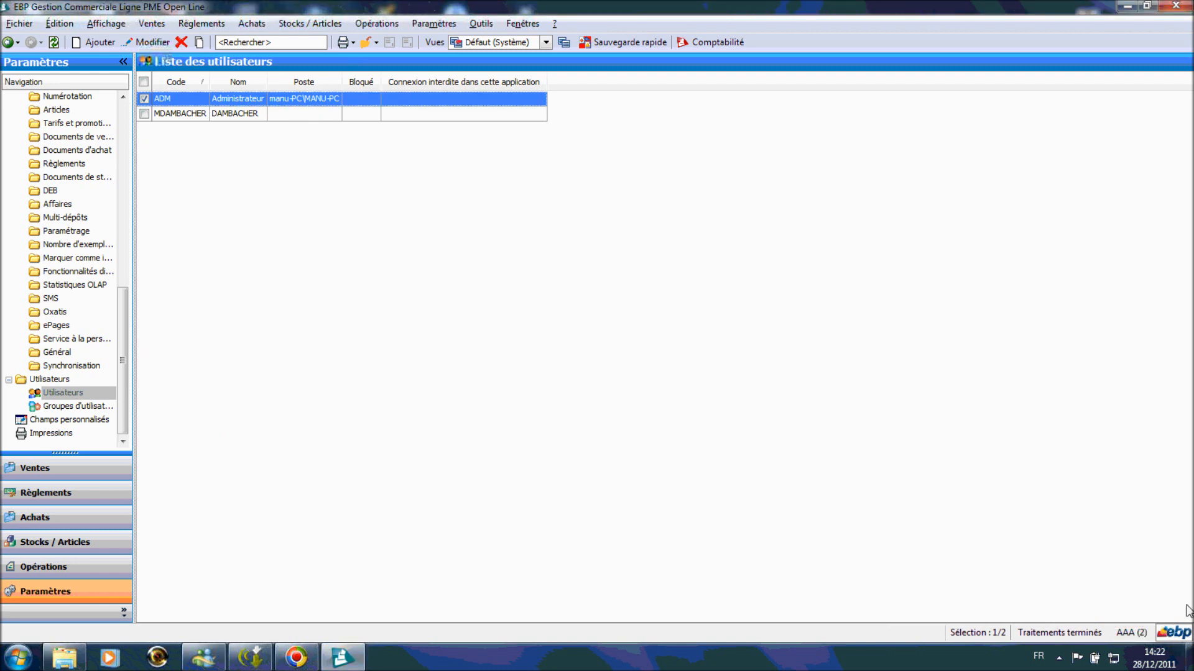
pyautogui.click(17, 25)
pyautogui.click(39, 107)
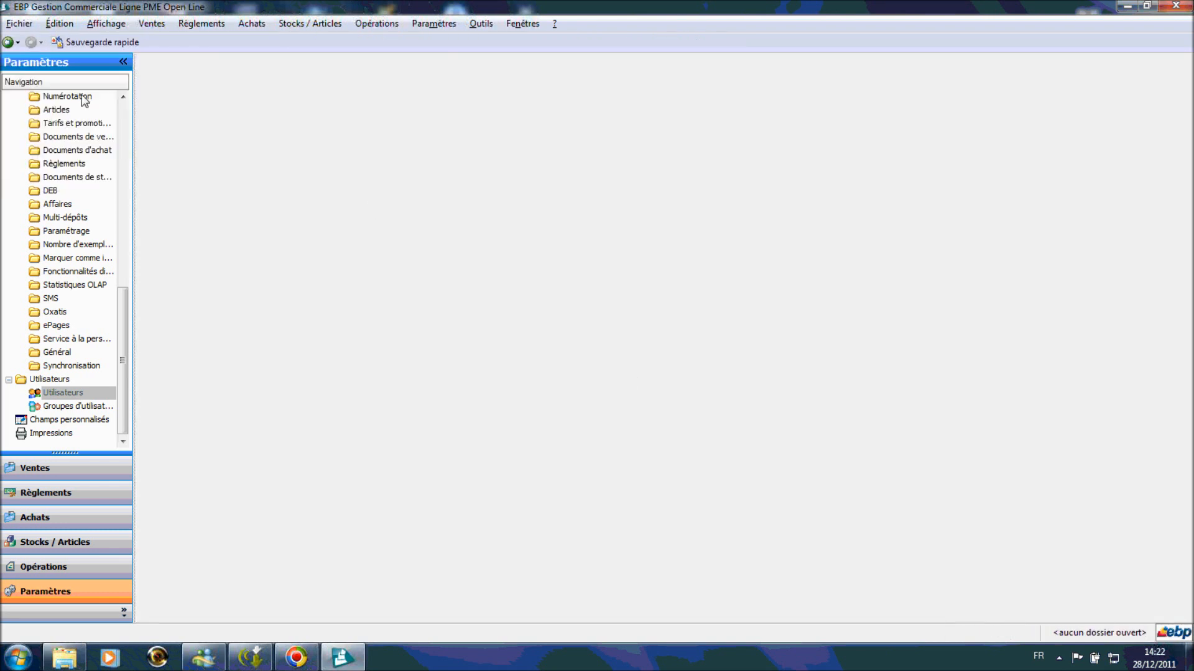
pyautogui.click(19, 23)
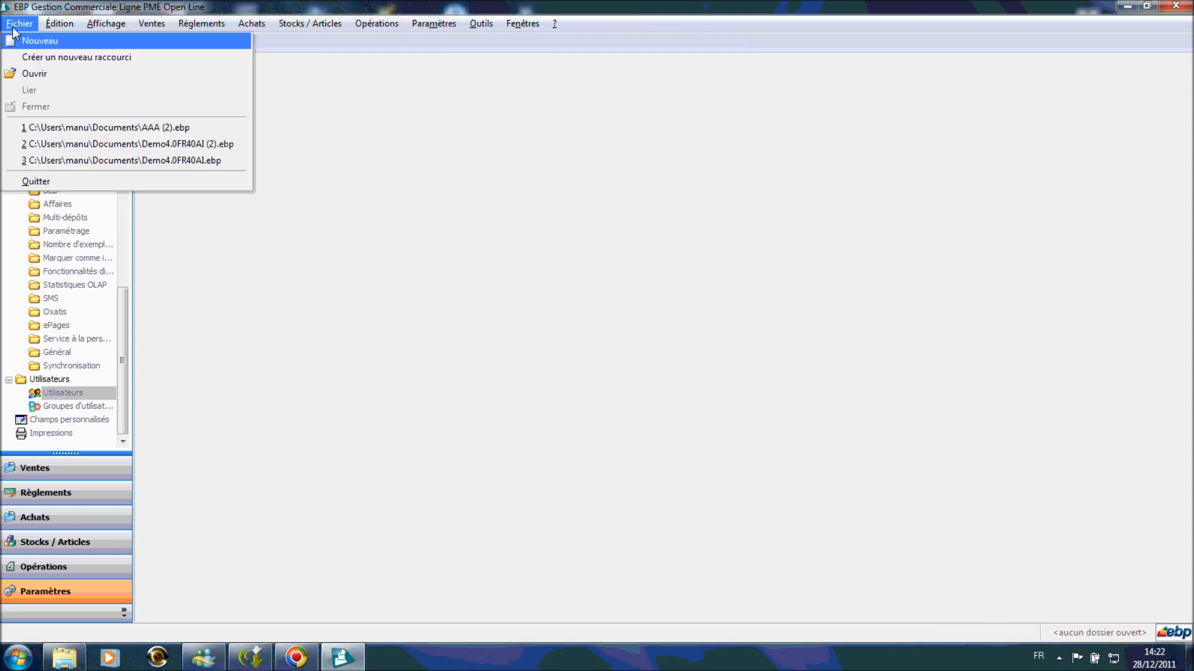
pyautogui.click(68, 131)
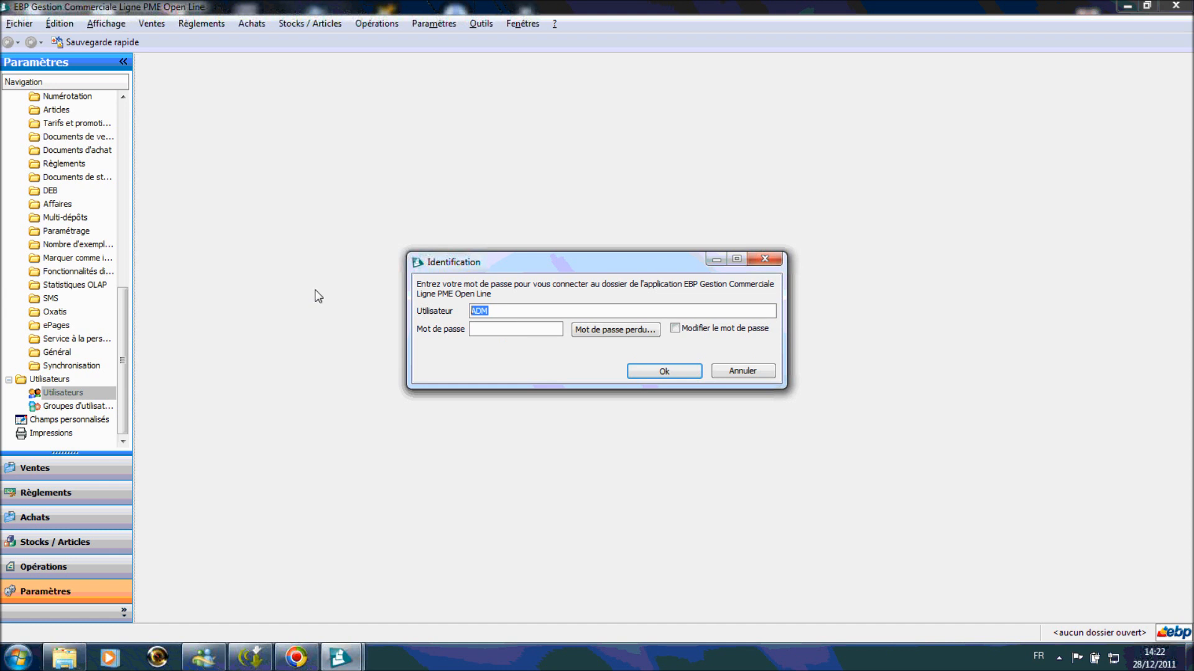
# - Log in with the new user's code and password, then try to open Paramètres > Utilisateurs
pyautogui.press('Tab')
pyautogui.write('*')
pyautogui.click(661, 373)
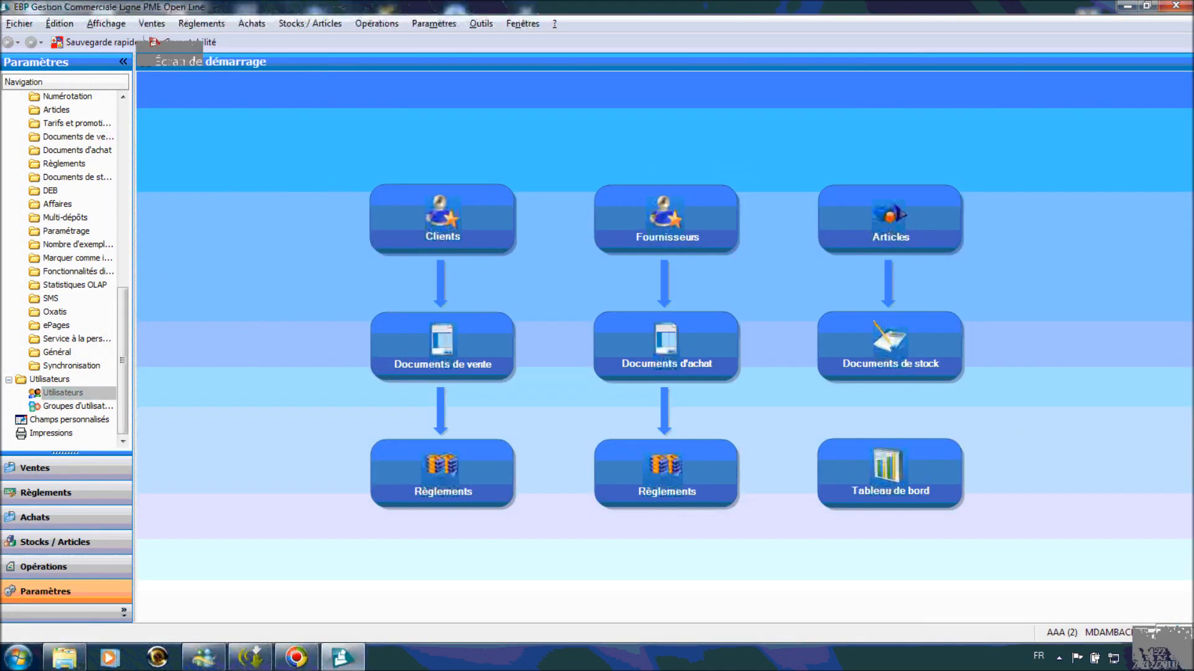
pyautogui.moveTo(1055, 632)
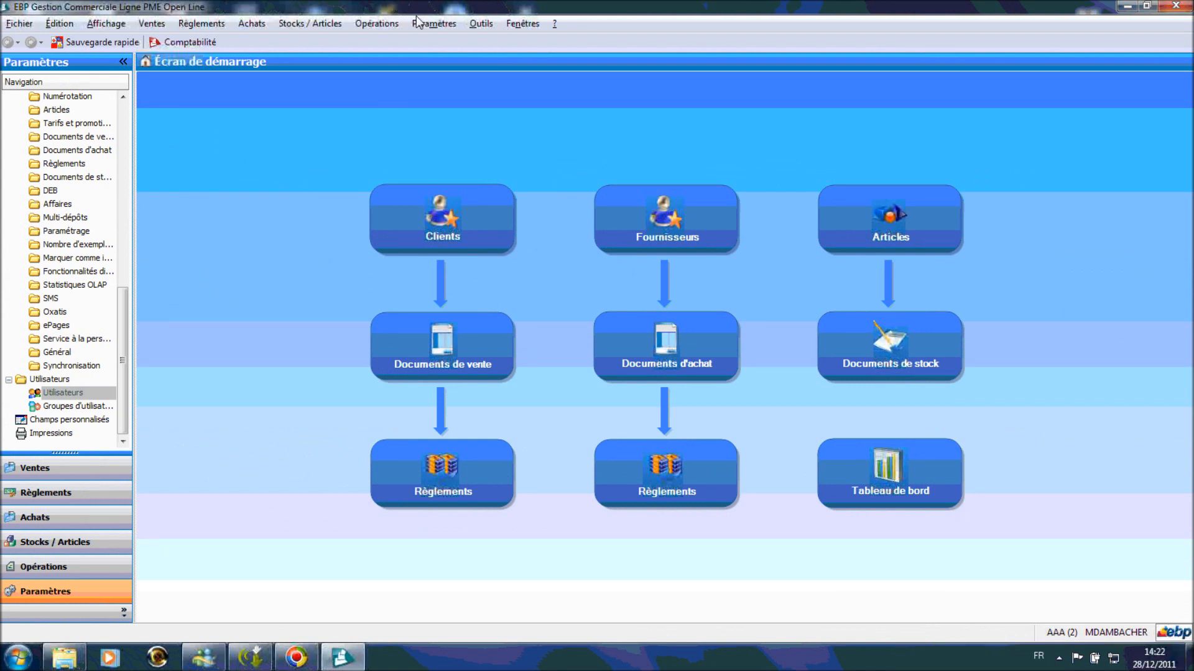
pyautogui.click(443, 24)
pyautogui.moveTo(488, 140)
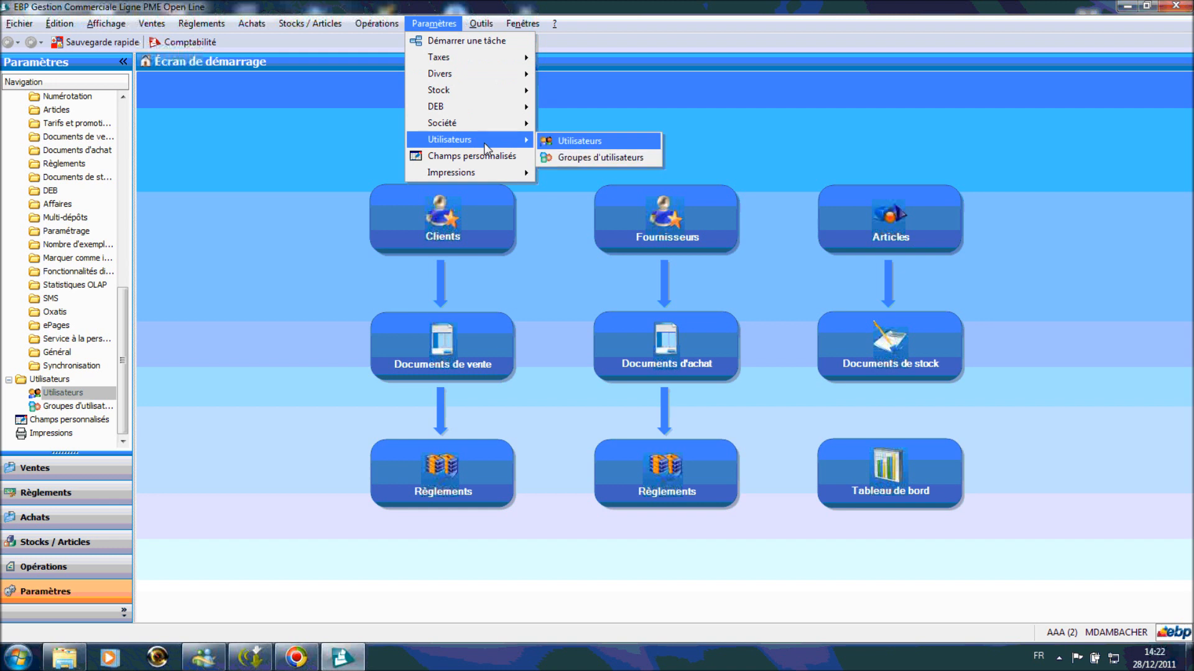
pyautogui.click(576, 144)
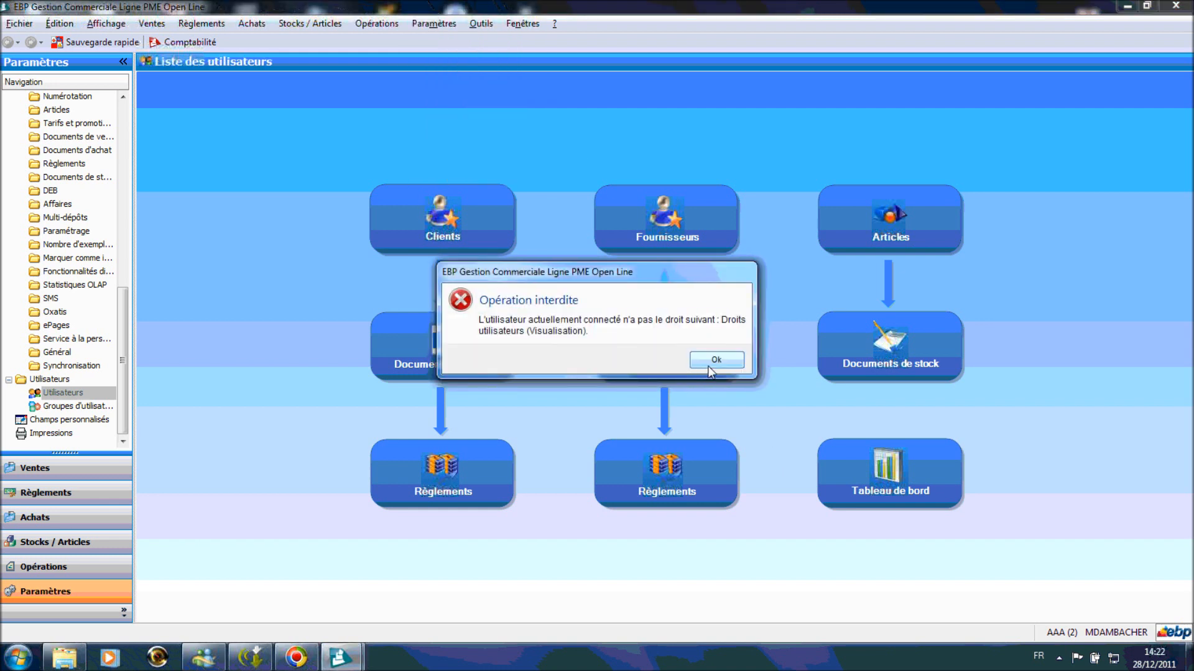
# - Confirm the users and Groupes d'utilisateurs lists are both refused, then return to the login prompt
pyautogui.click(709, 362)
pyautogui.click(434, 23)
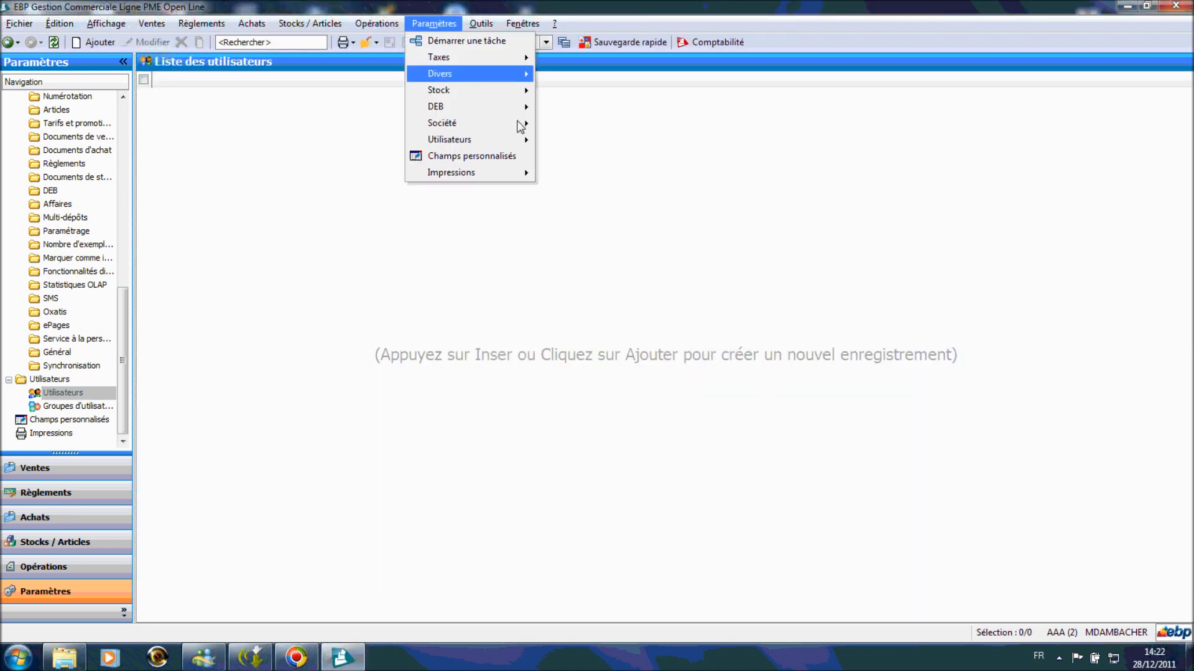
pyautogui.moveTo(505, 148)
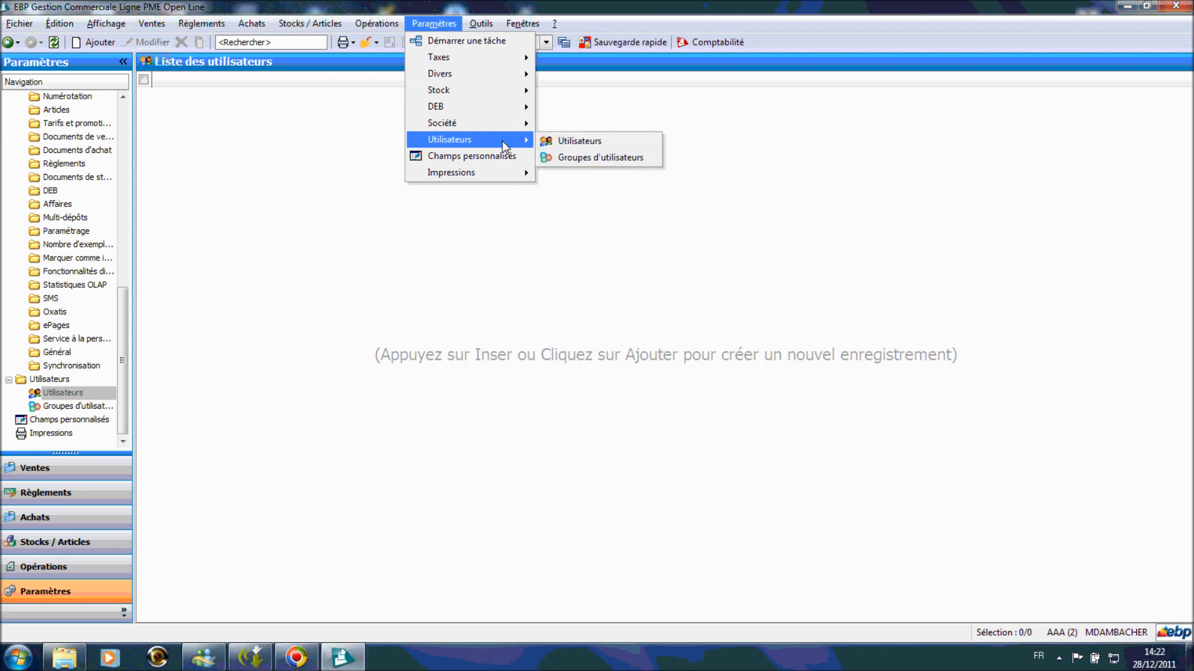
pyautogui.click(575, 160)
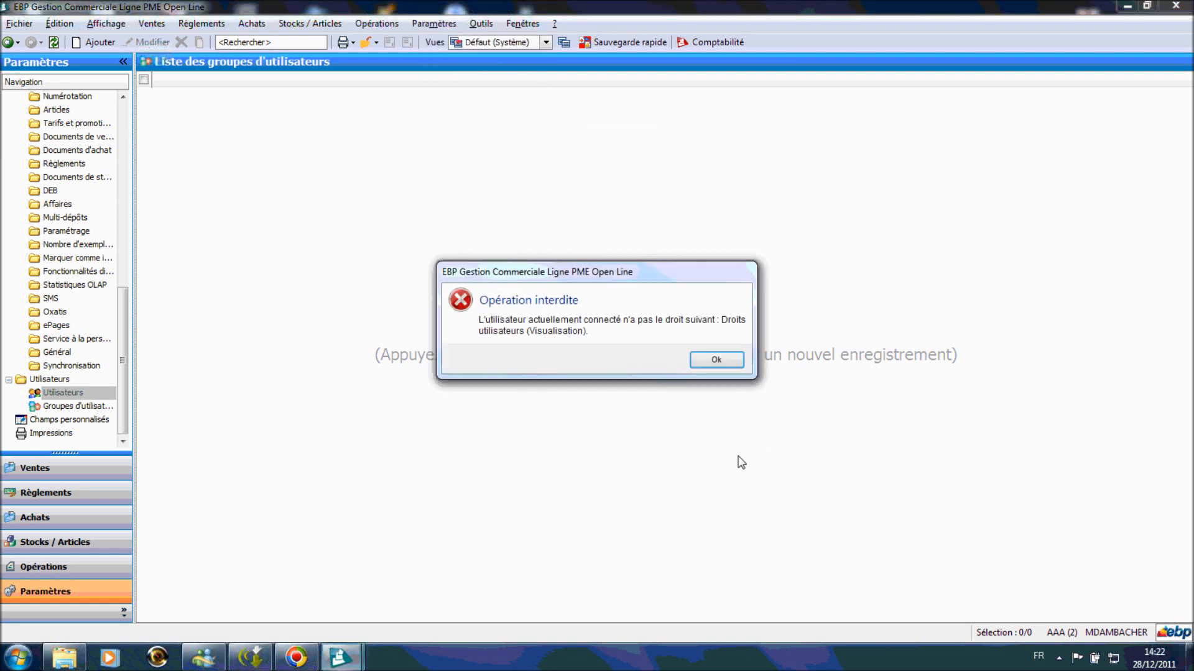
pyautogui.click(716, 361)
pyautogui.click(1116, 632)
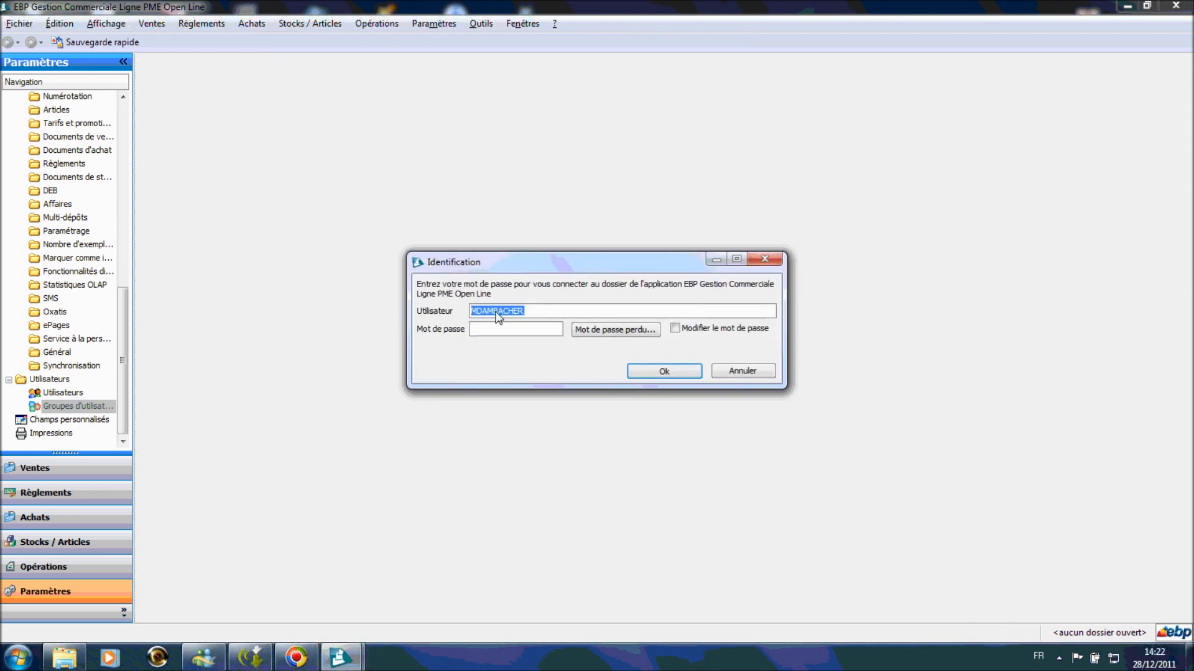
# - Log back in as the ADM administrator with its password
pyautogui.write('ADM')
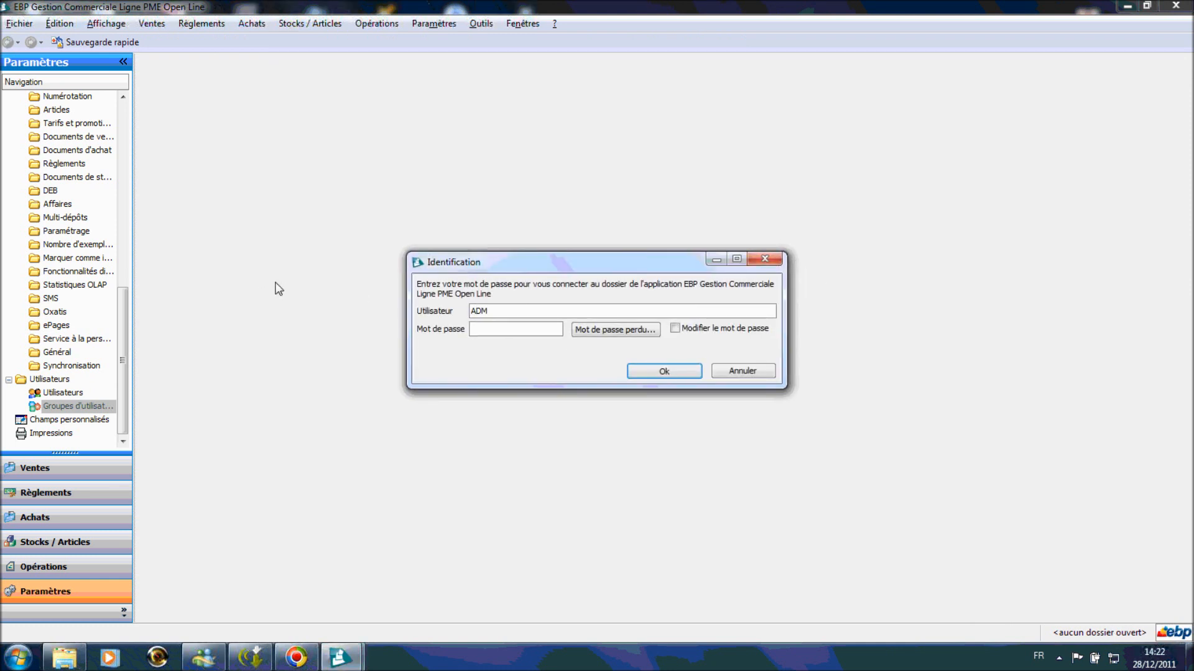
pyautogui.click(514, 331)
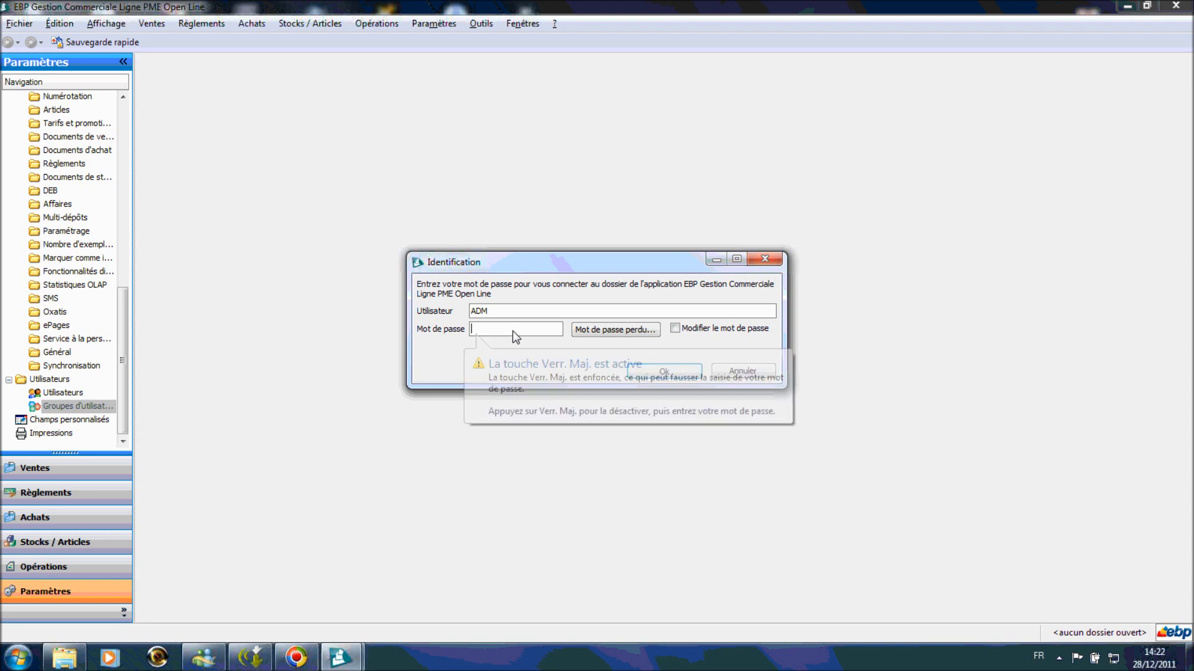
pyautogui.write('A')
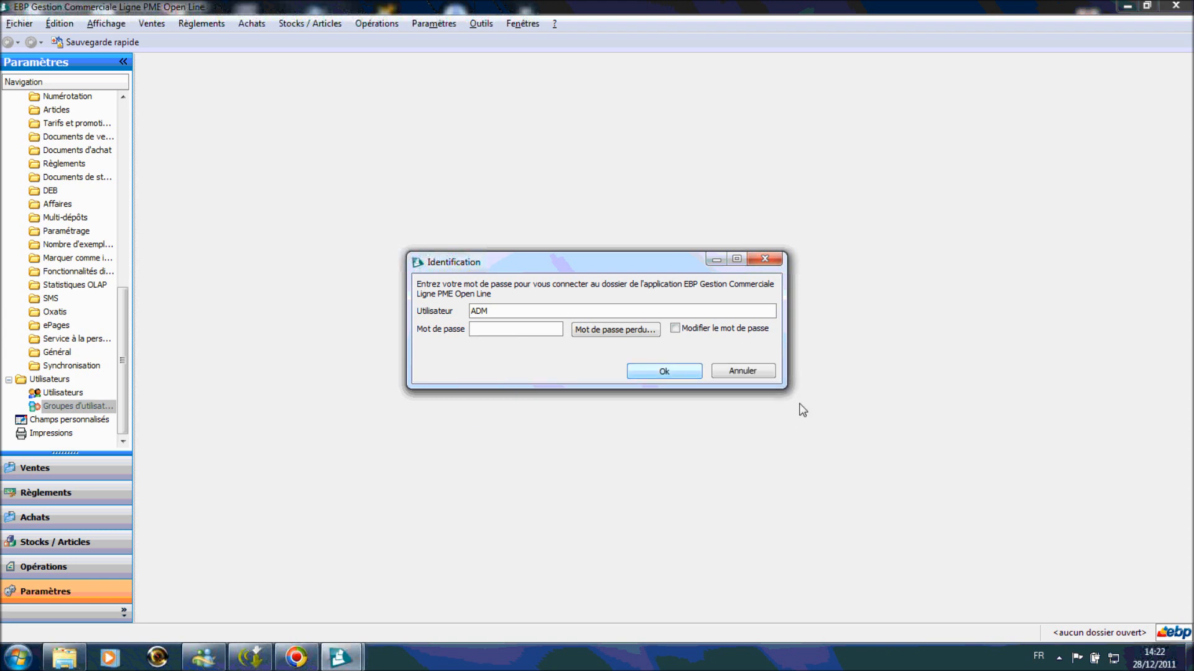
pyautogui.click(650, 374)
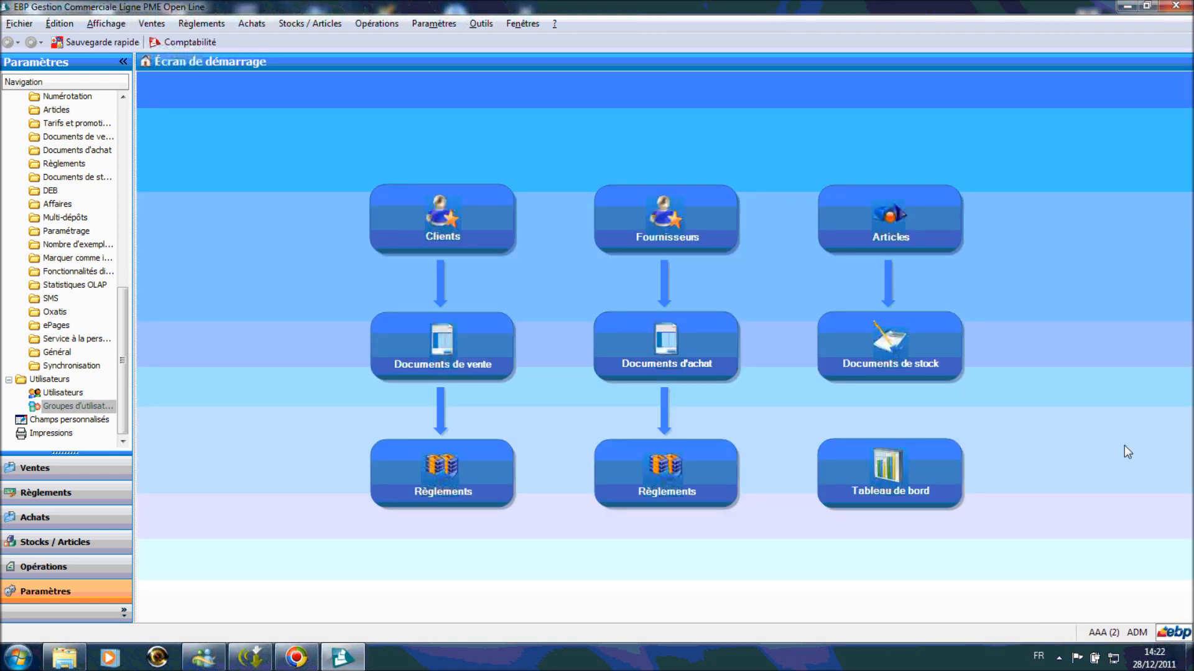
# - Enter a new ADM password in Mot de passe and Confirmation, save, and return to login
pyautogui.click(438, 25)
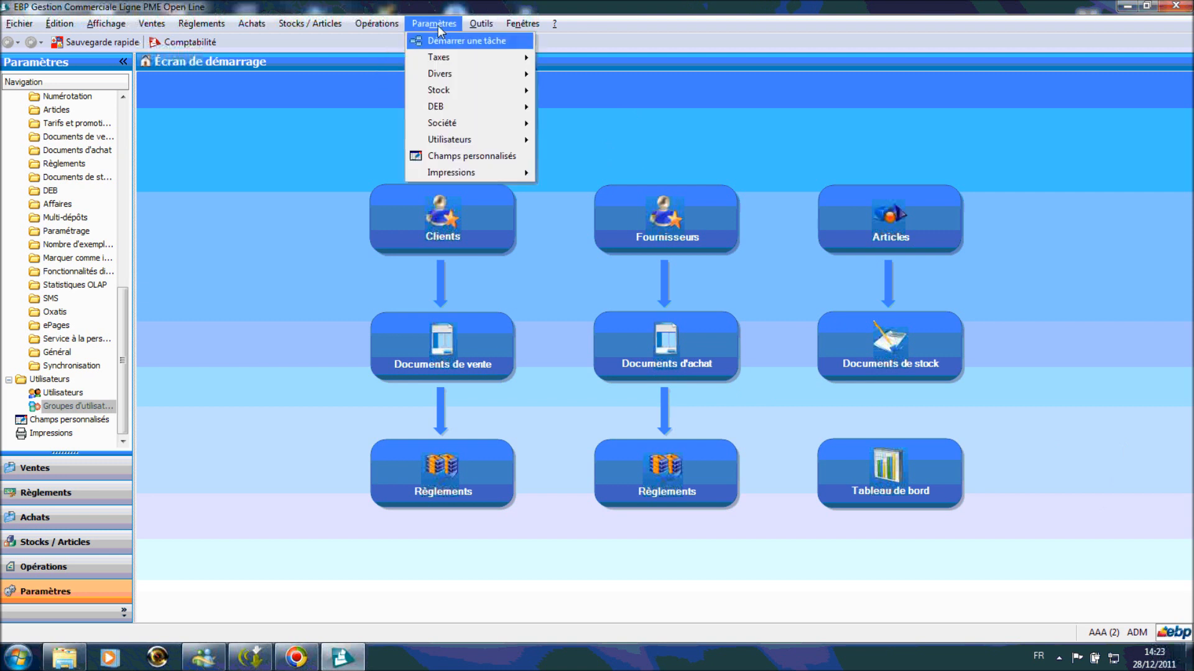
pyautogui.moveTo(489, 147)
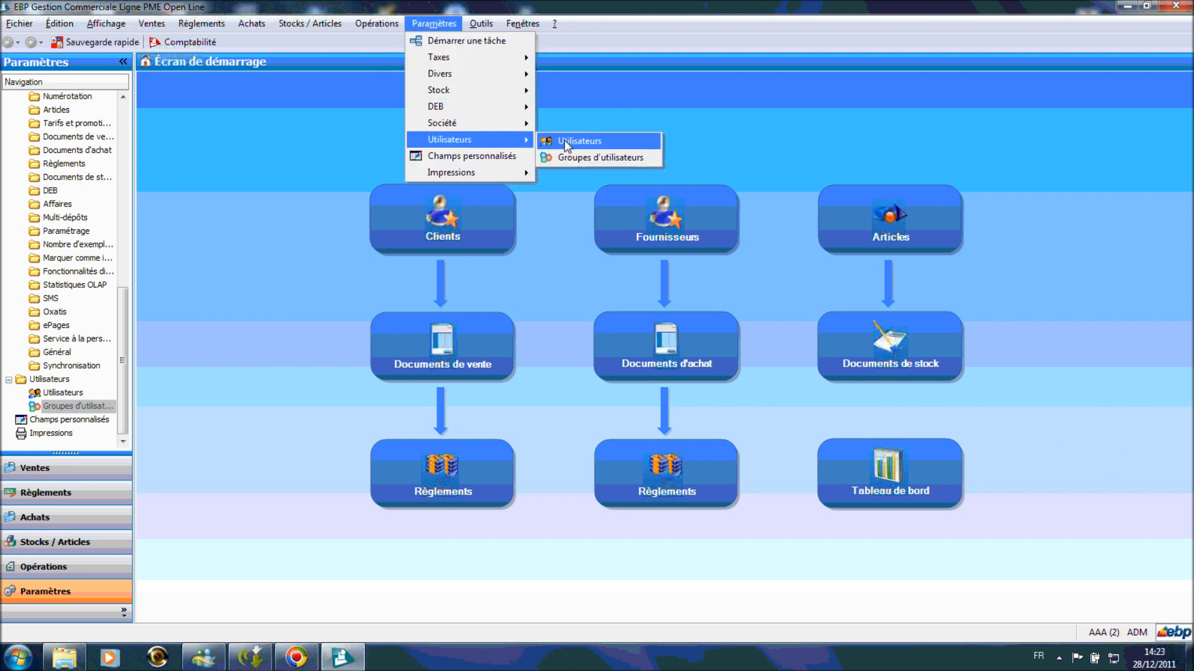
pyautogui.click(564, 140)
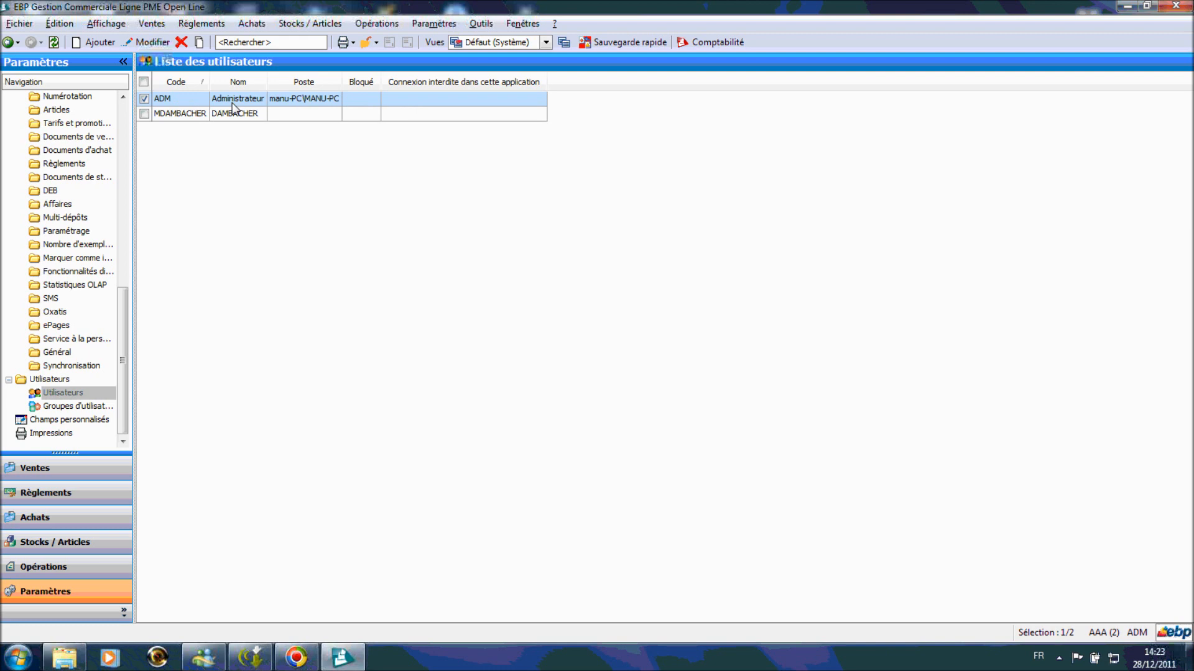
pyautogui.doubleClick(240, 99)
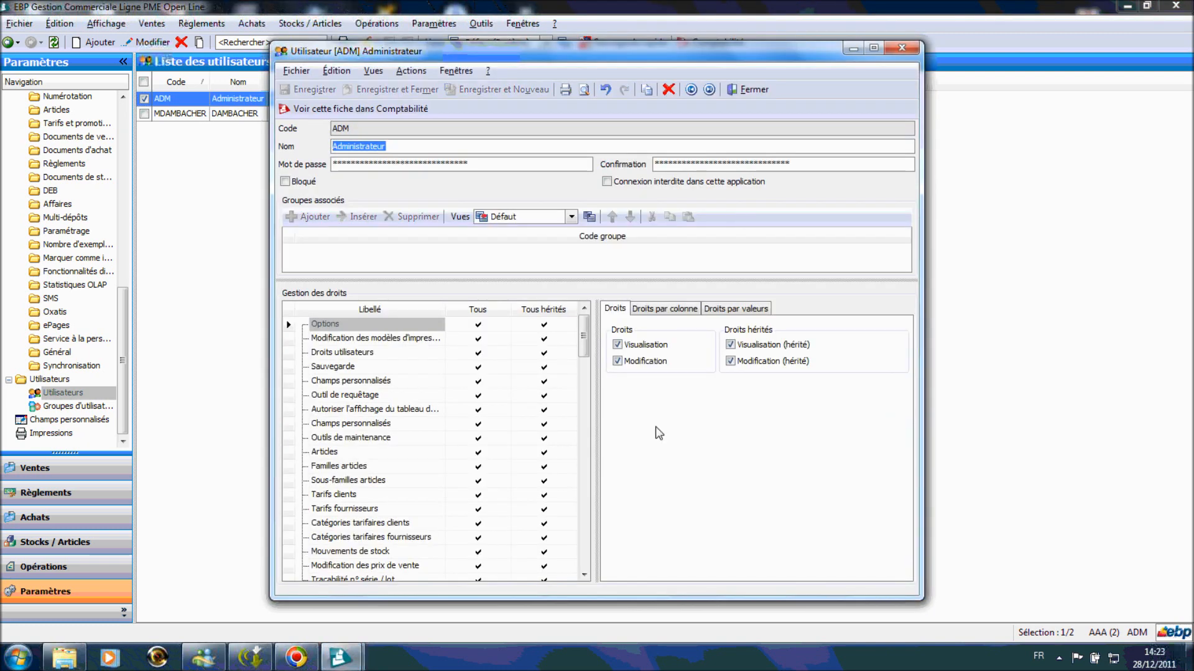
pyautogui.press('Tab')
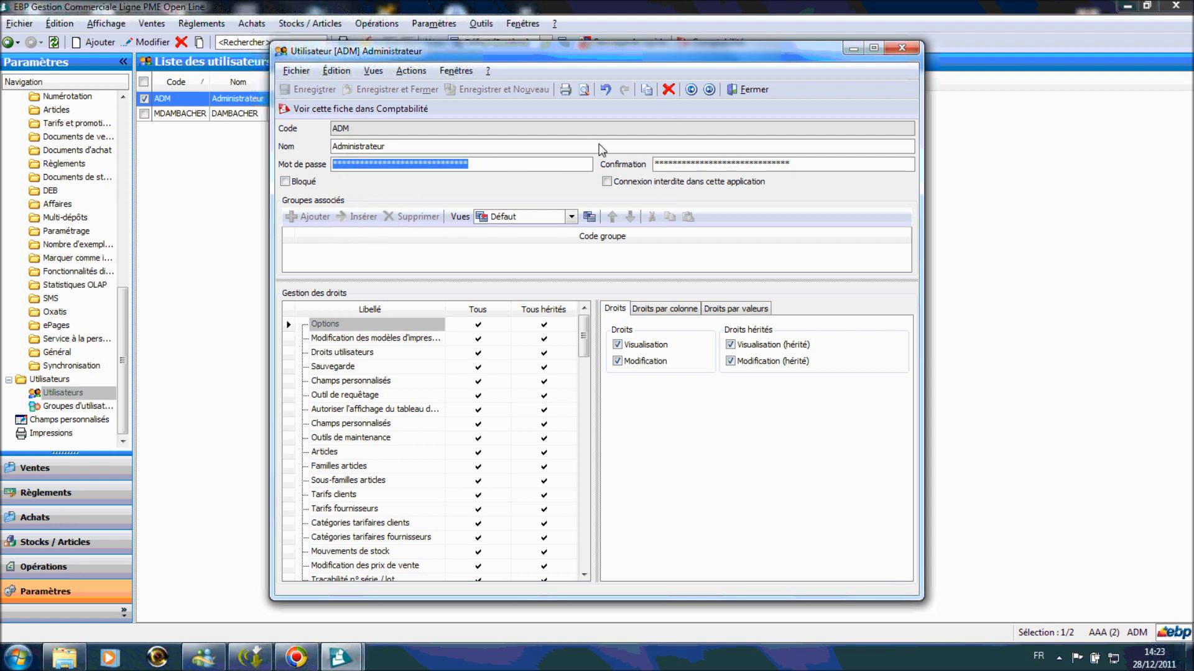
pyautogui.write('*****')
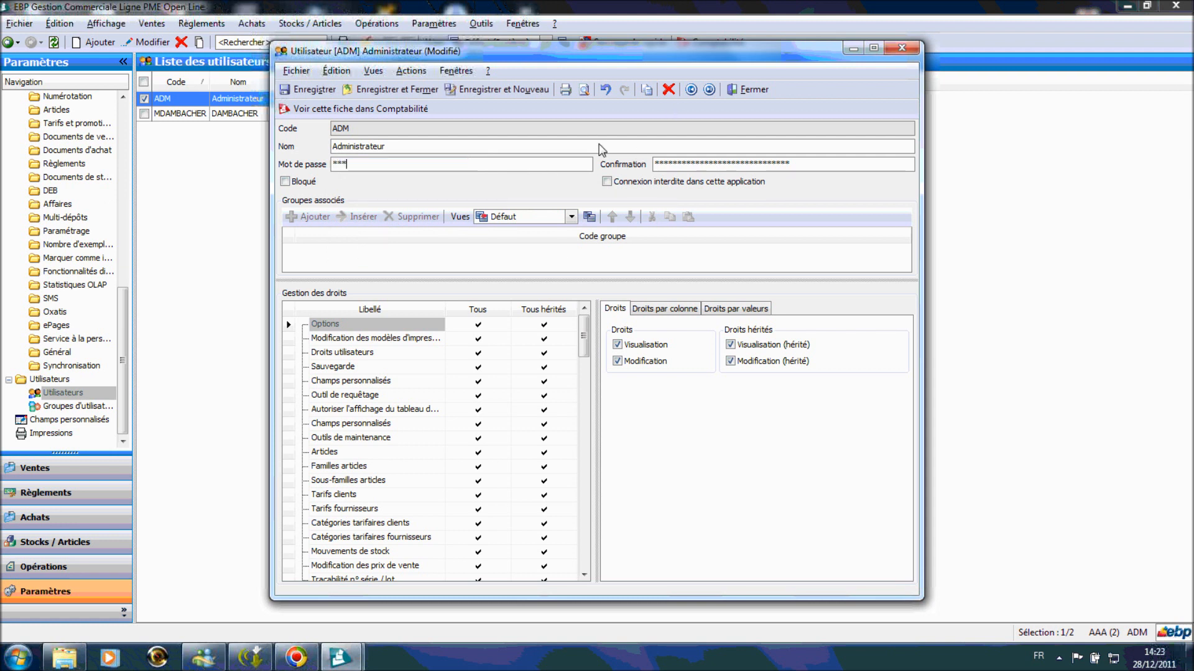
pyautogui.moveTo(821, 166); pyautogui.dragTo(107, 231)
pyautogui.write('*****')
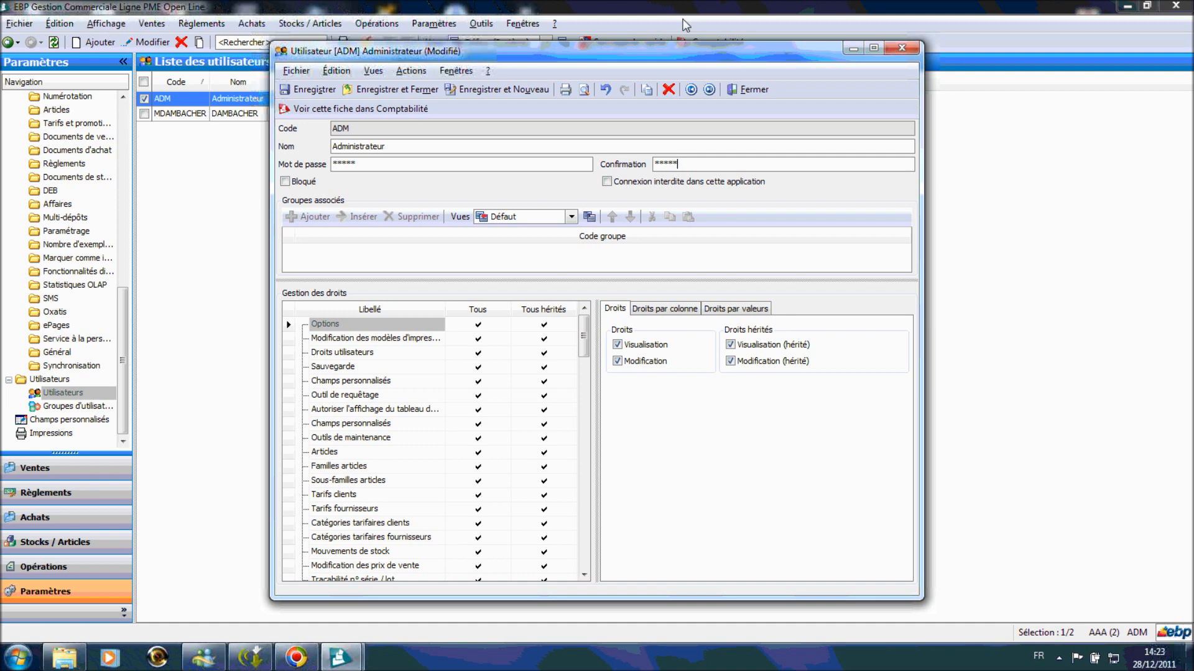
pyautogui.click(390, 89)
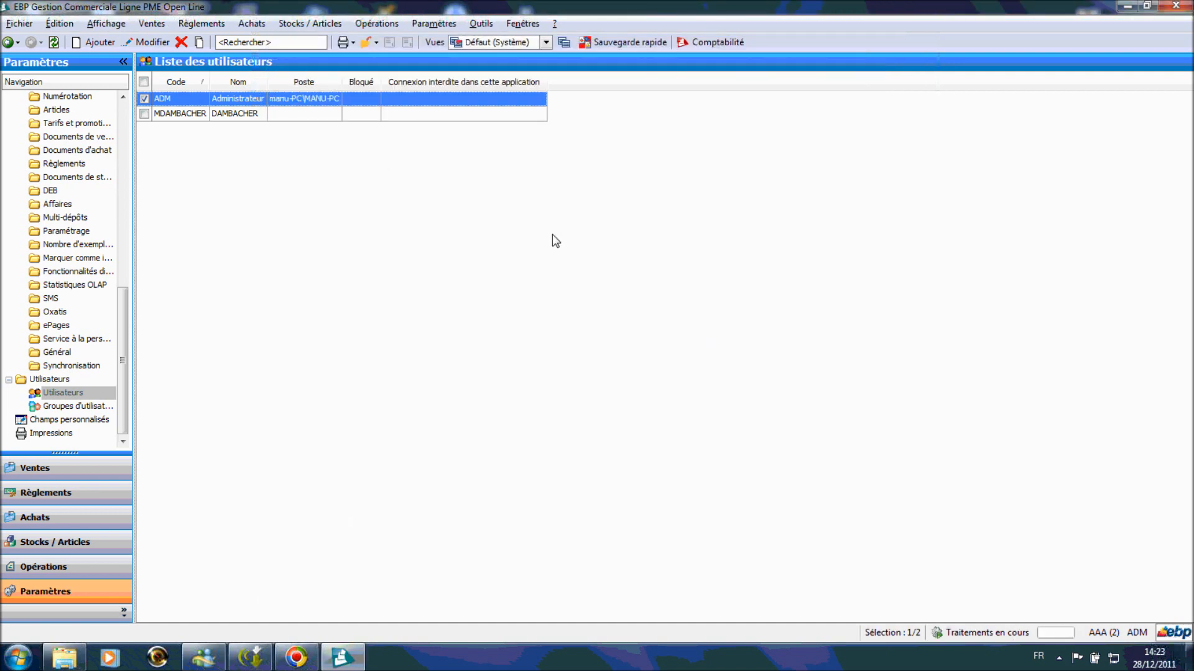
pyautogui.click(1136, 633)
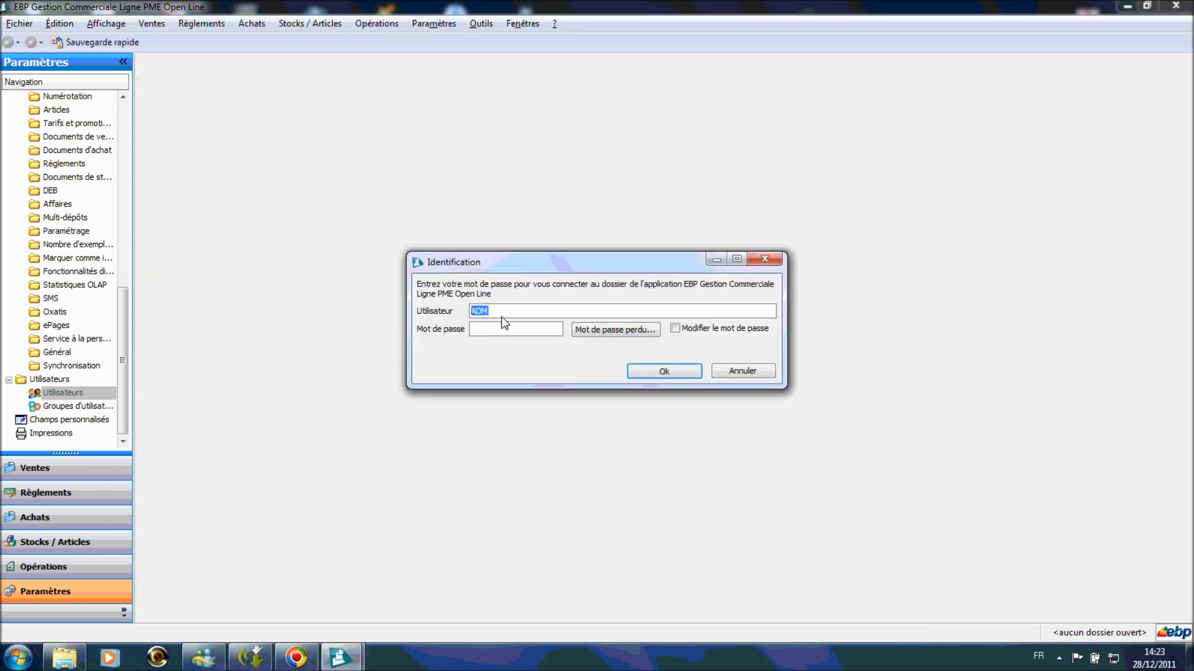
# - After one rejected attempt, log in as ADM with the new password, then return to login
pyautogui.click(660, 371)
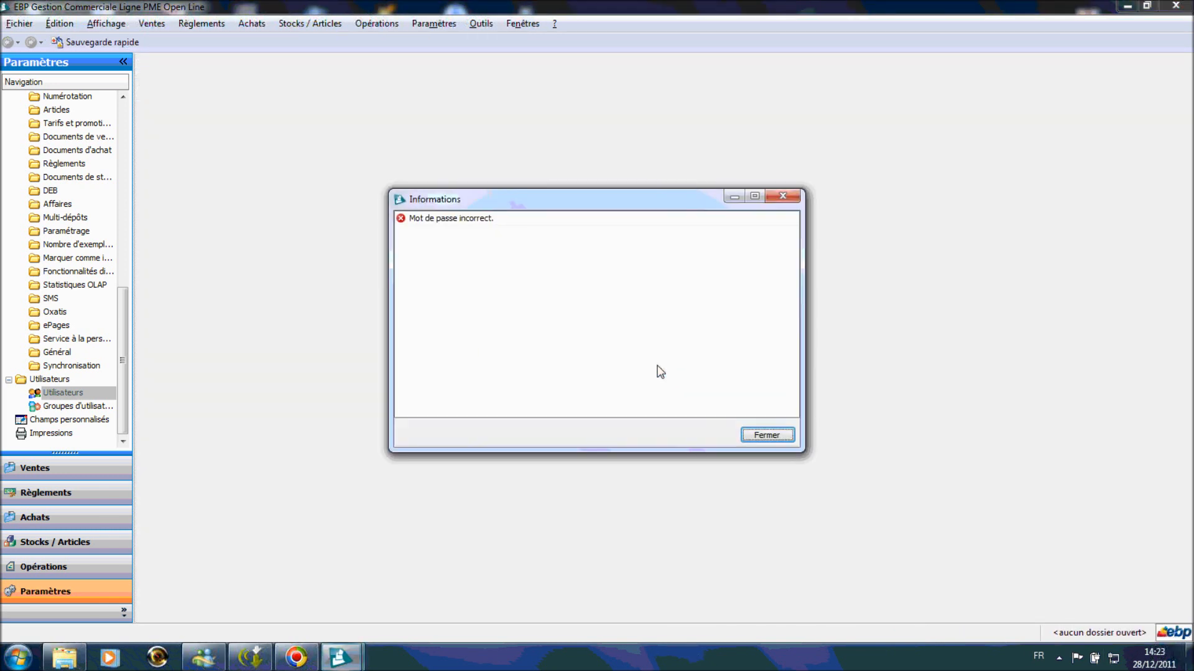
pyautogui.click(766, 434)
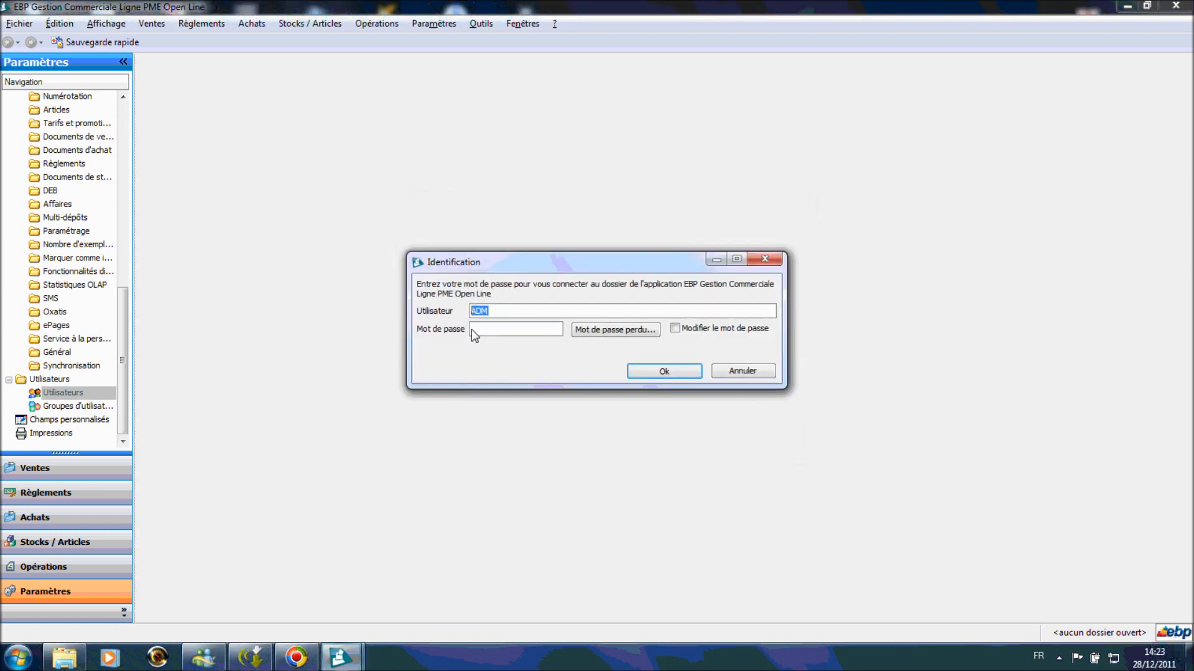
pyautogui.click(471, 330)
pyautogui.write('*****')
pyautogui.click(654, 373)
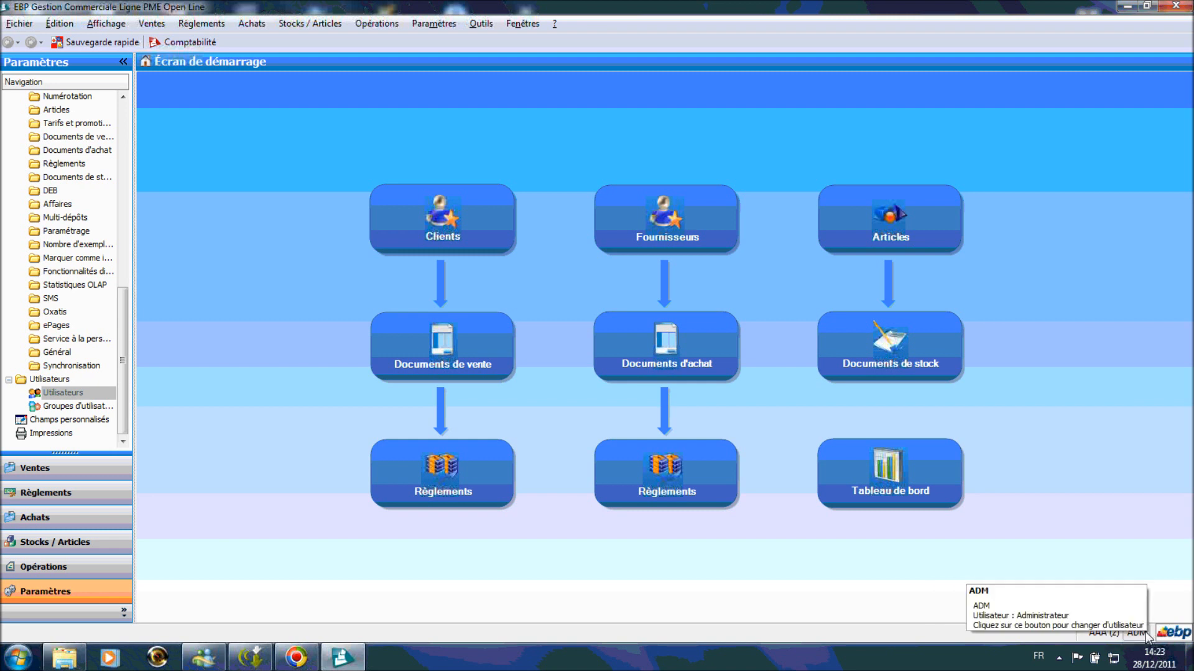
pyautogui.click(1133, 633)
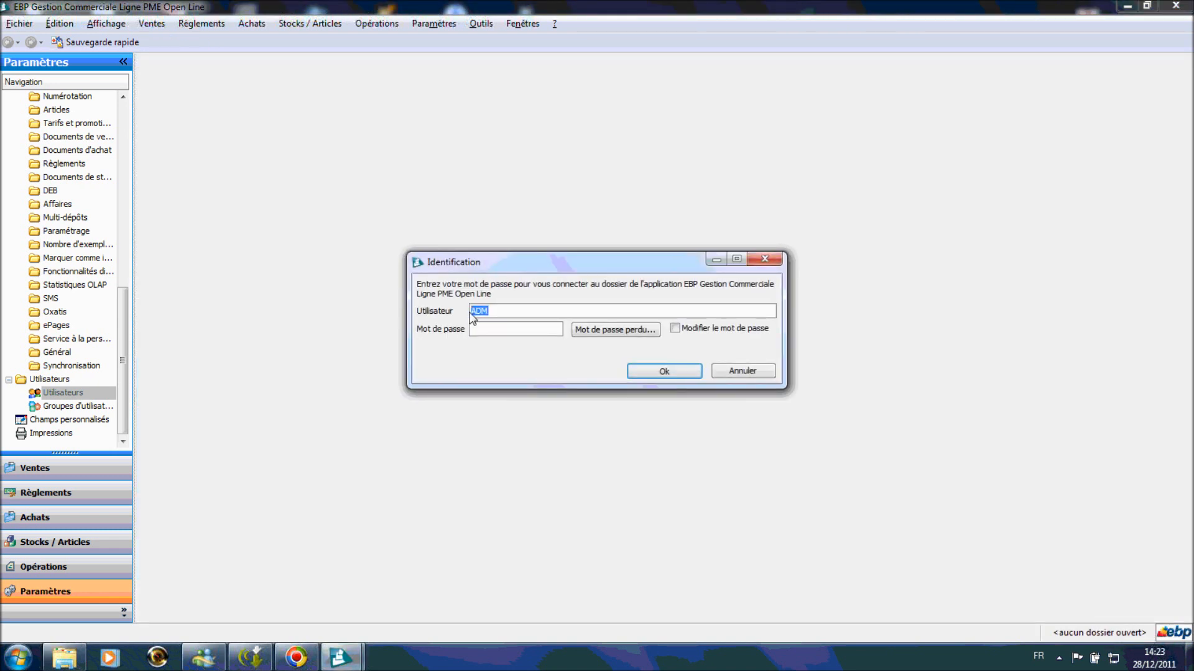
# - Log in as the second user, entering the password with Caps Lock turned off
pyautogui.click(501, 328)
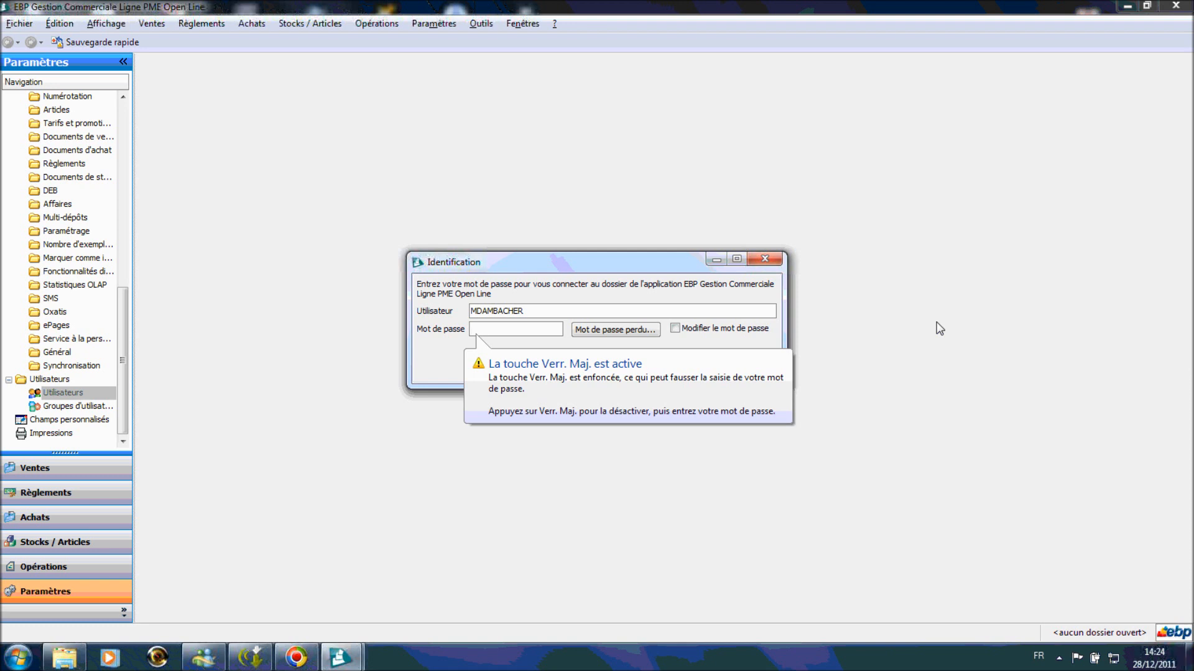
pyautogui.press('capslock')
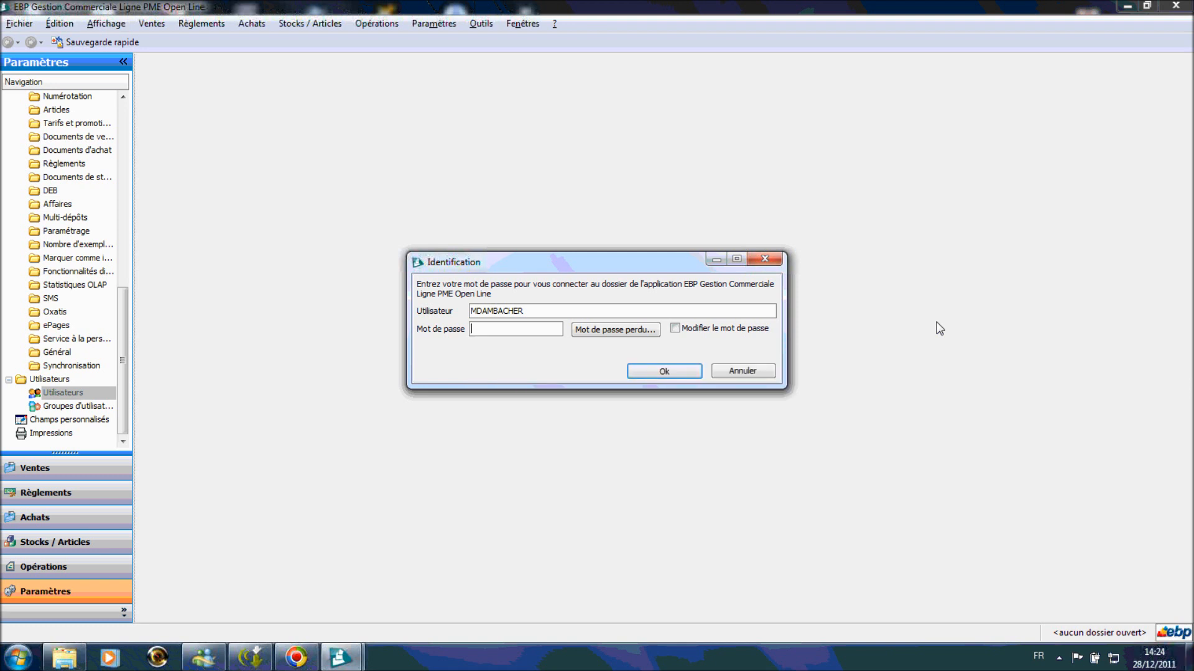
pyautogui.write('*******')
pyautogui.click(666, 371)
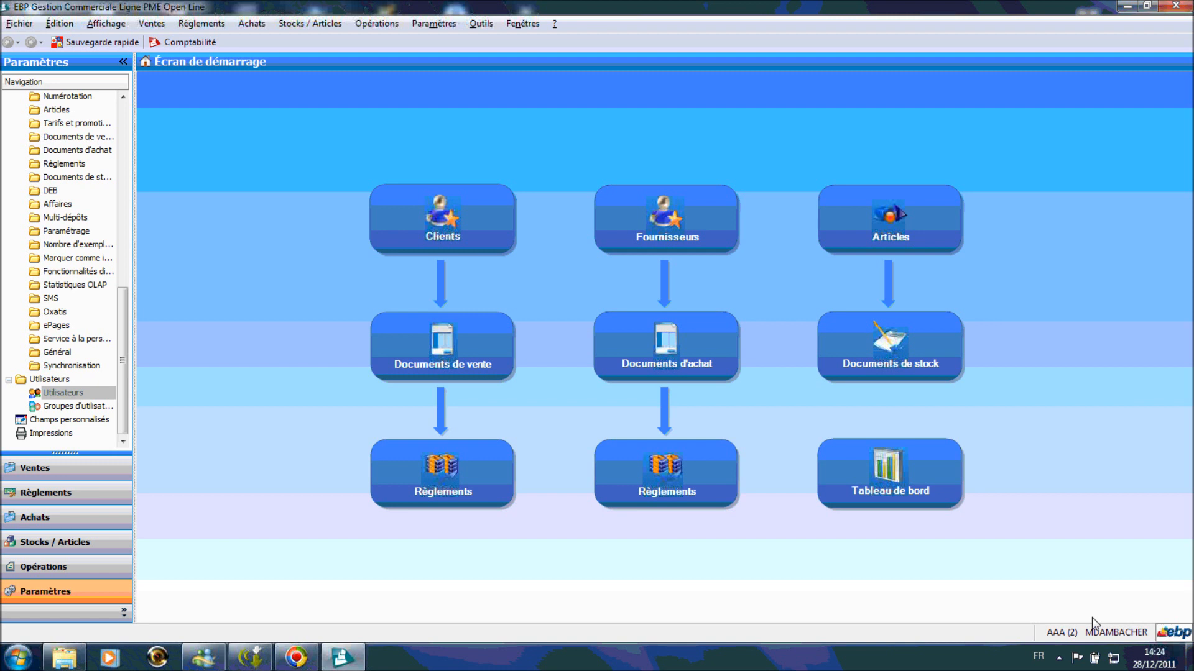
pyautogui.click(522, 25)
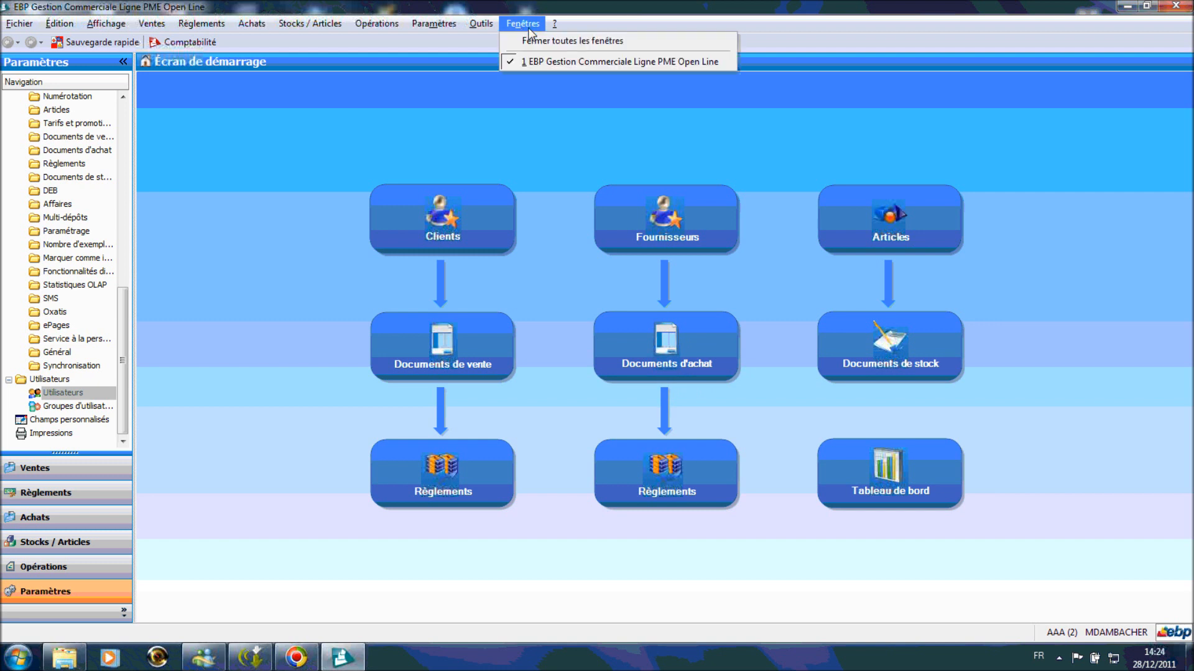
pyautogui.moveTo(554, 23)
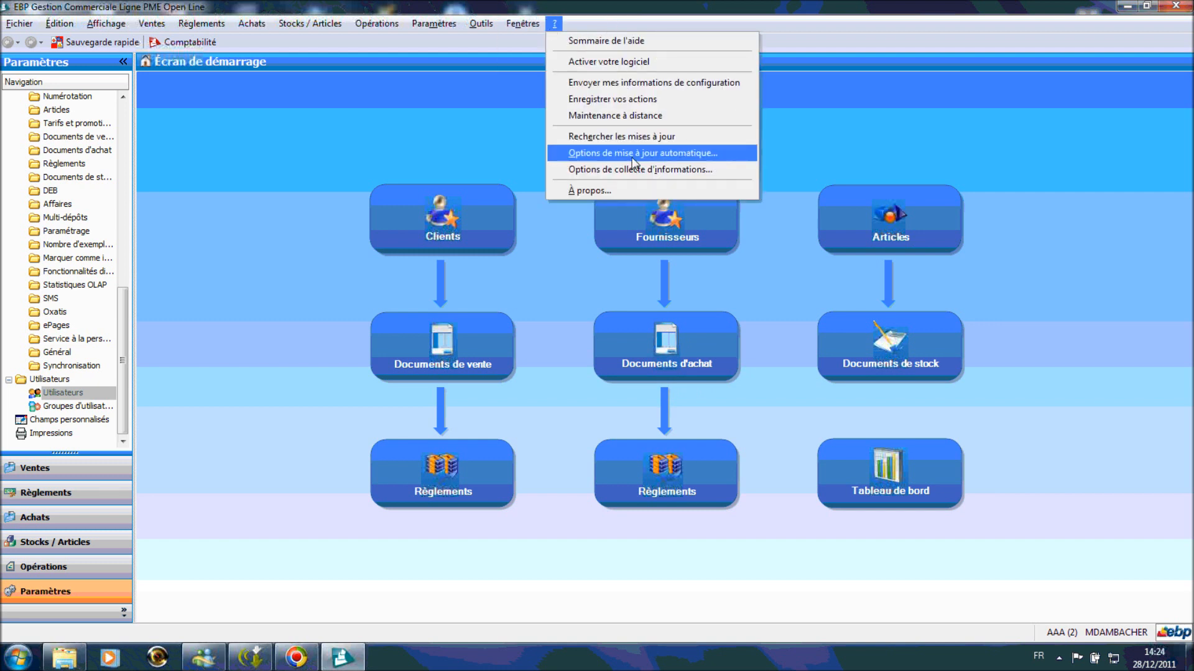
pyautogui.click(651, 65)
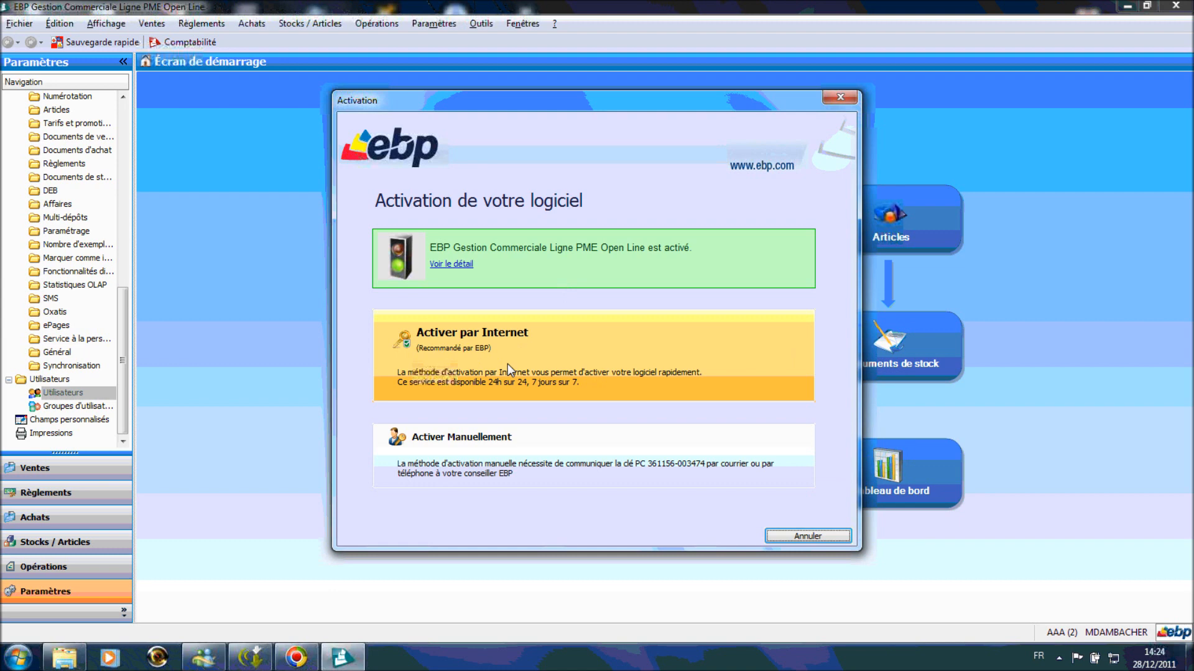
pyautogui.click(490, 437)
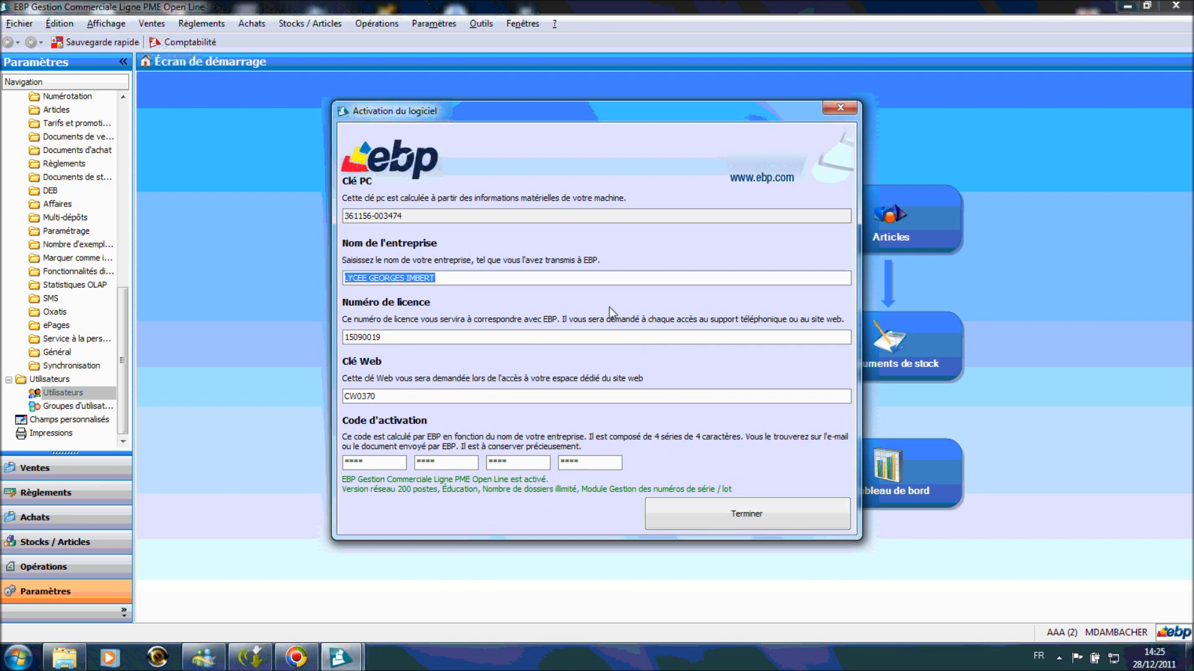
pyautogui.click(732, 509)
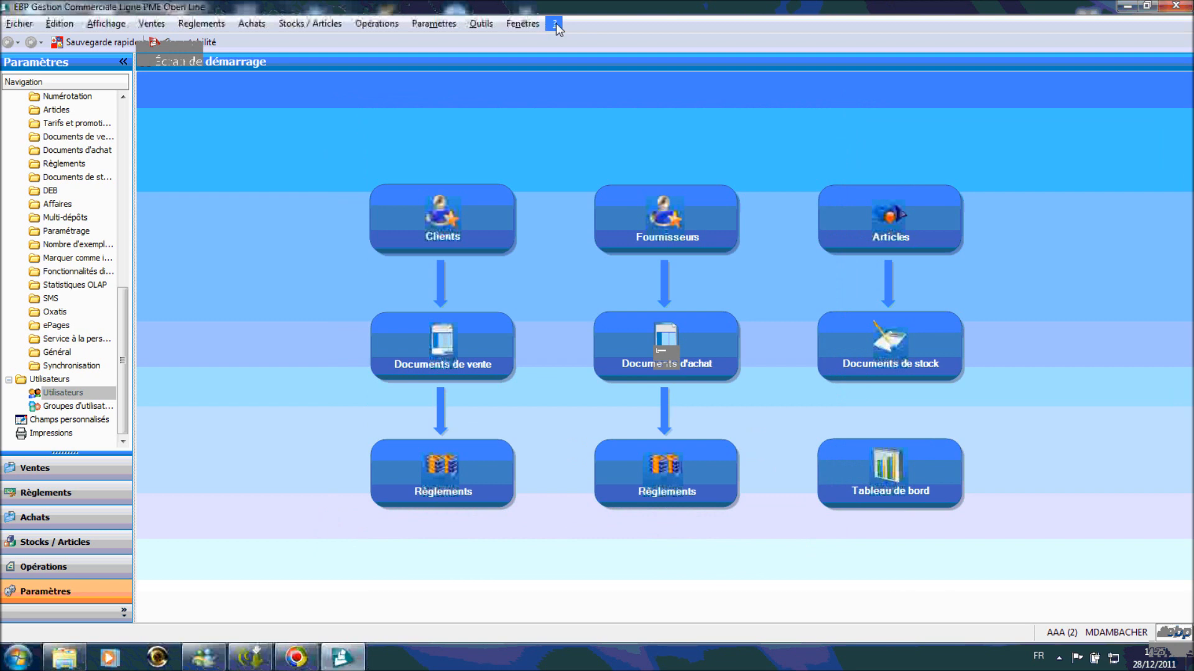
pyautogui.click(554, 24)
pyautogui.click(631, 65)
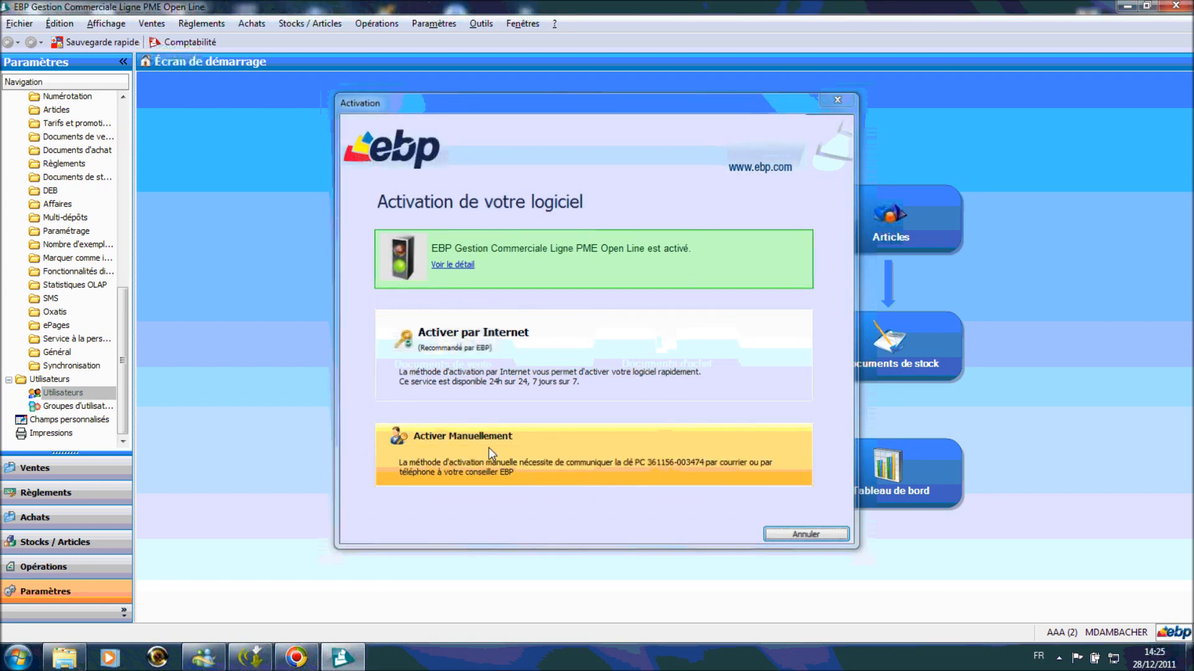
pyautogui.click(488, 448)
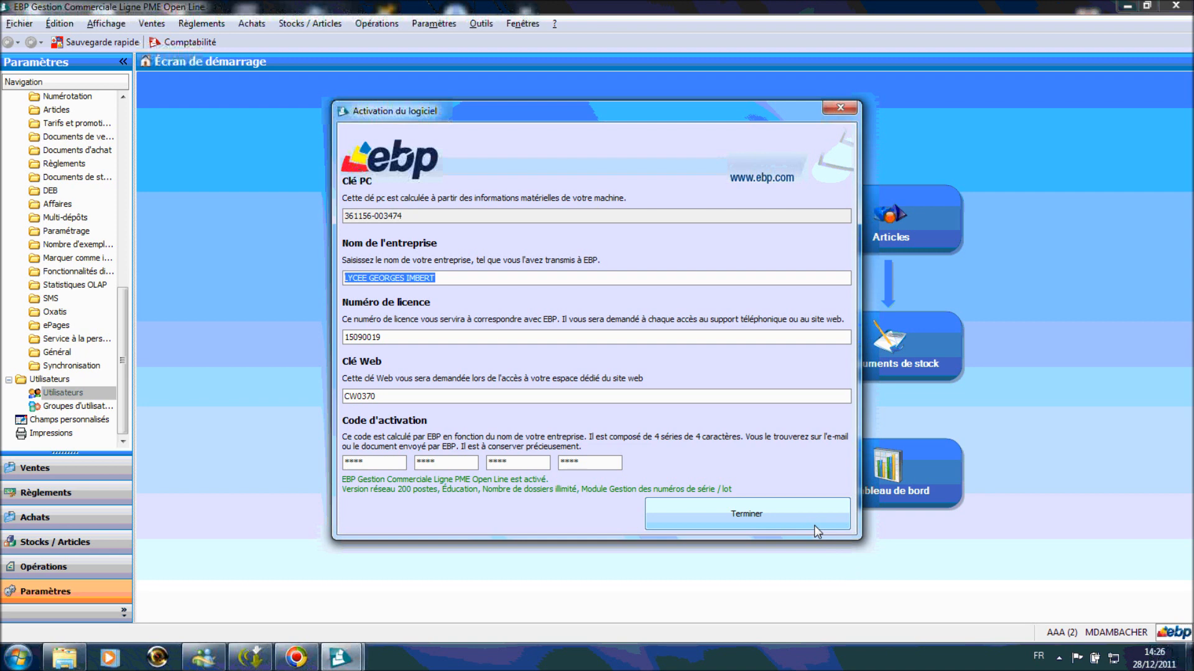
pyautogui.click(819, 517)
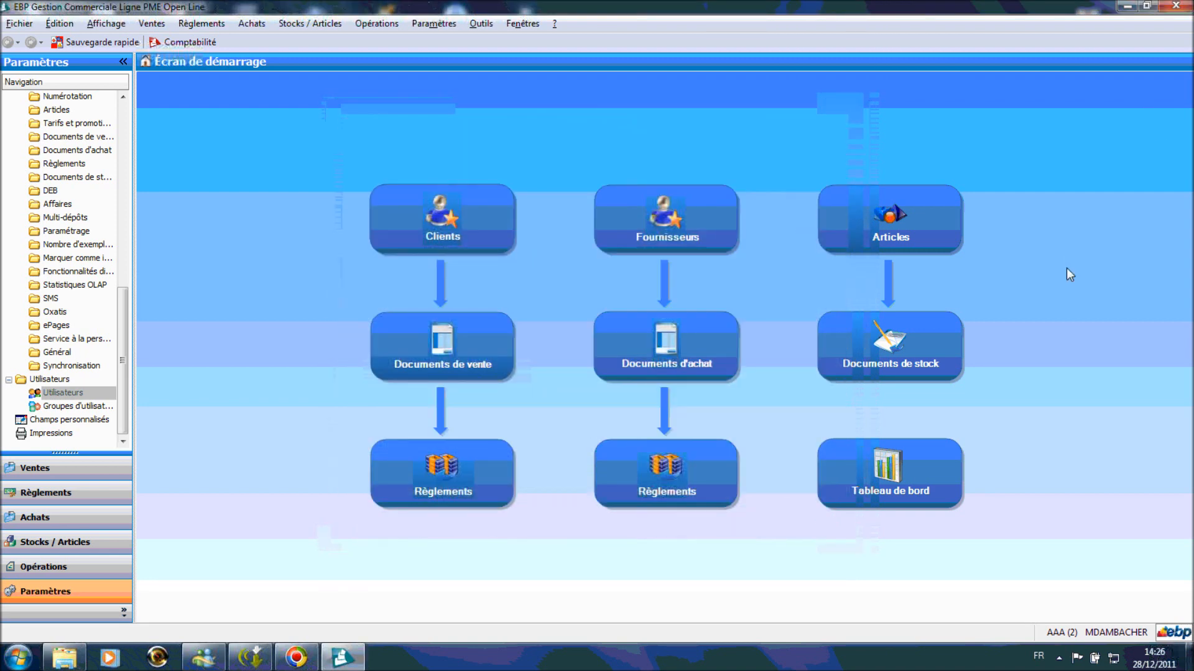